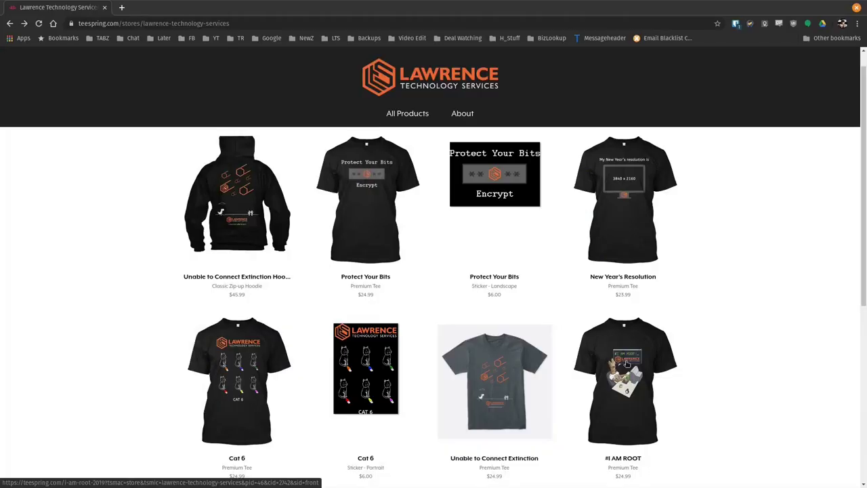
Open the '#1 AM ROOT' tee's product page from the Teespring store listing
click(626, 364)
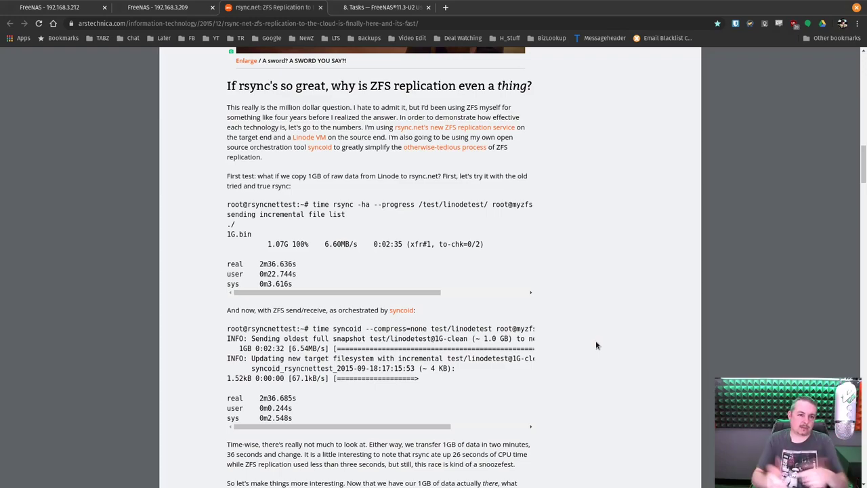
scroll(598, 292, down, 1)
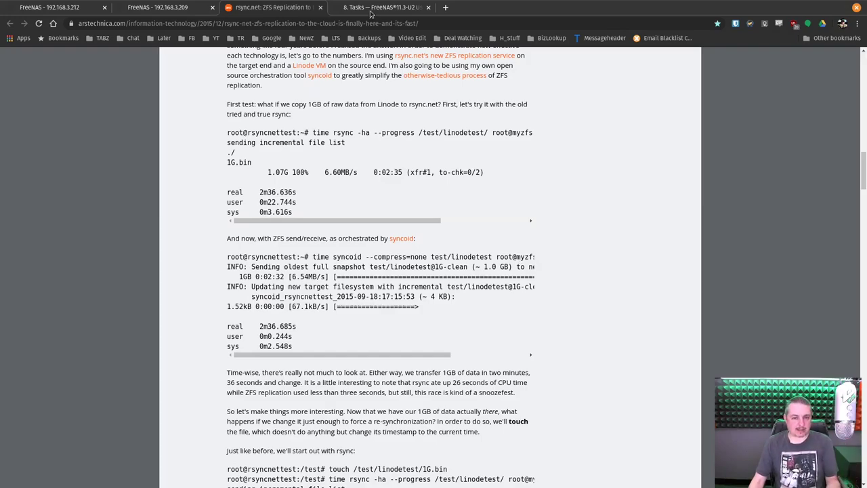
Switch to the '8. Tasks — FreeNAS' documentation at section 8.6 Replication
click(364, 8)
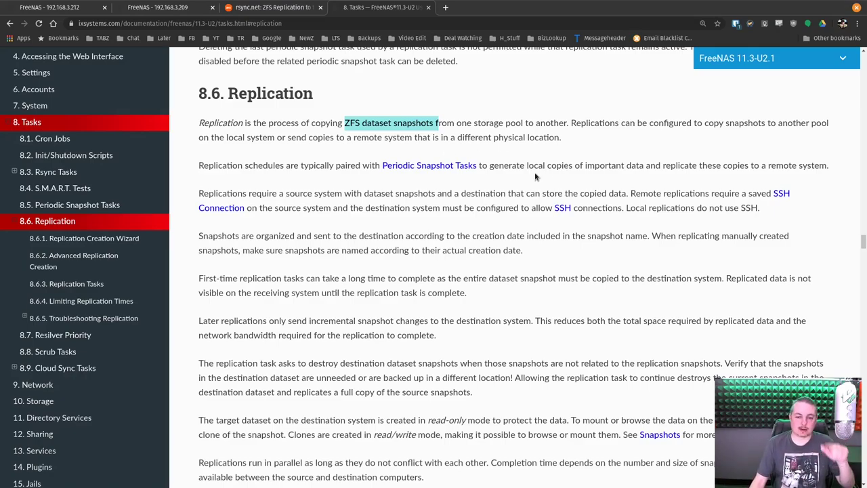
On the 192.168.3.209 backup server, view the Dashboard and the Preferences page
click(180, 10)
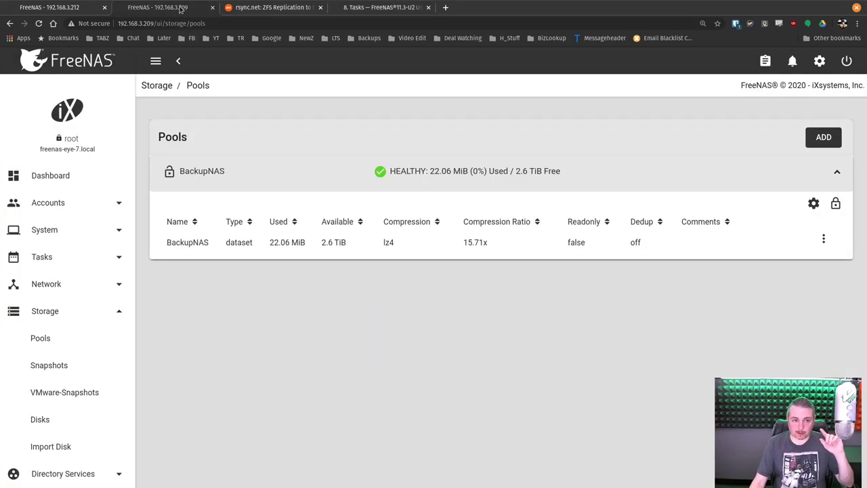
click(58, 178)
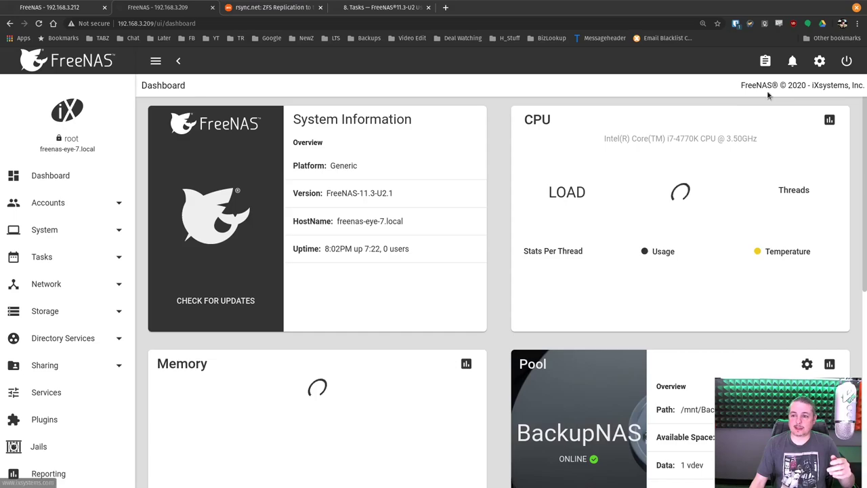
click(820, 62)
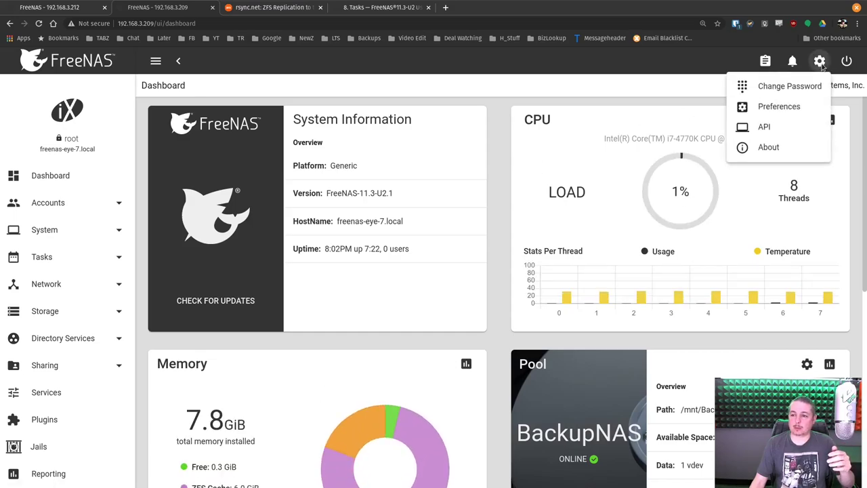
click(783, 106)
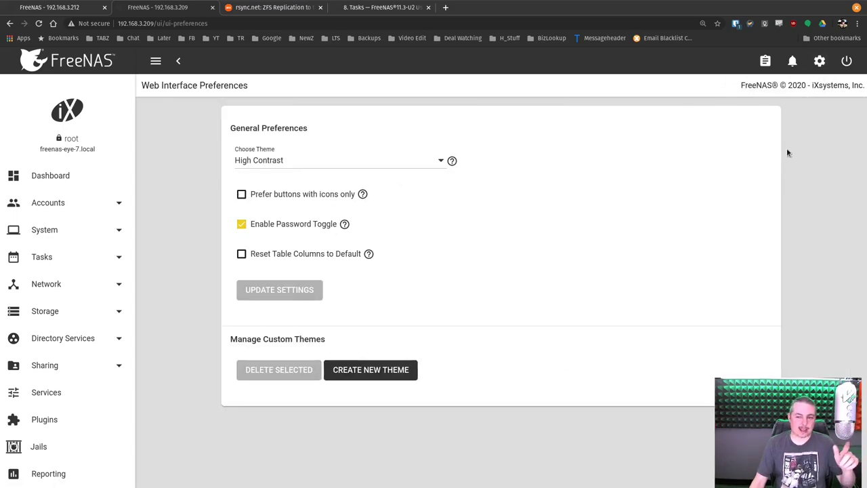
click(80, 176)
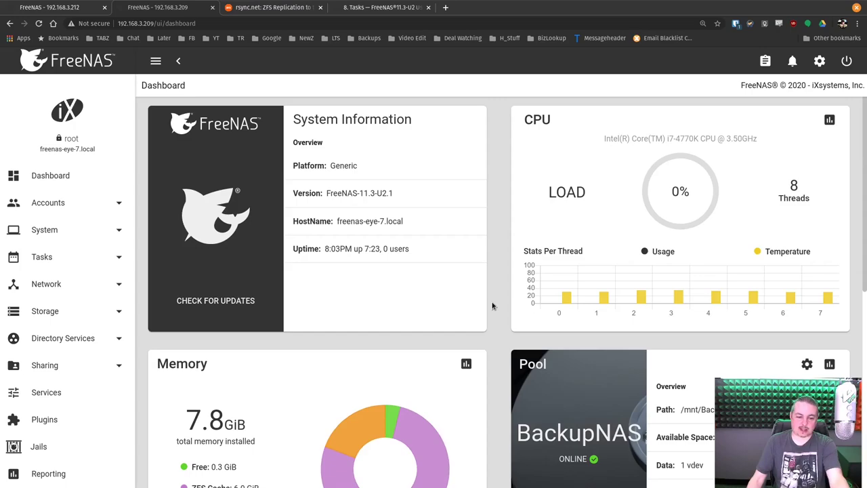
Show Storage > Pools on the backup server, listing the healthy BackupNAS pool
scroll(352, 284, down, 2)
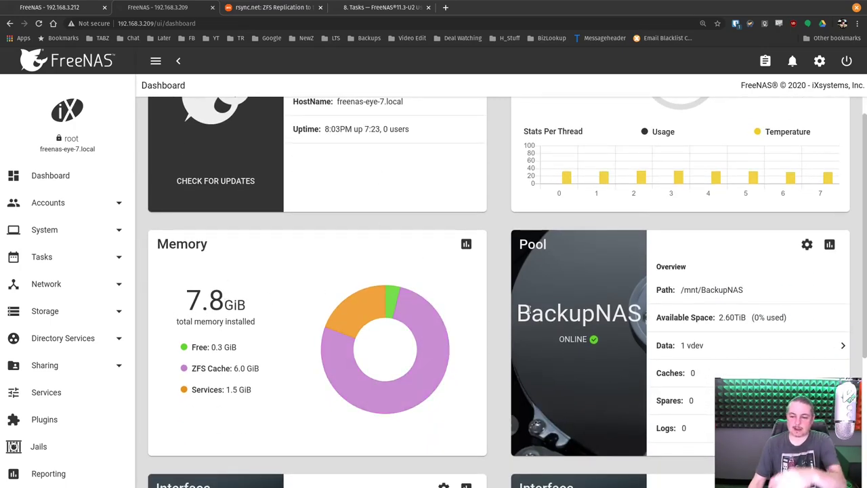
scroll(202, 323, down, 2)
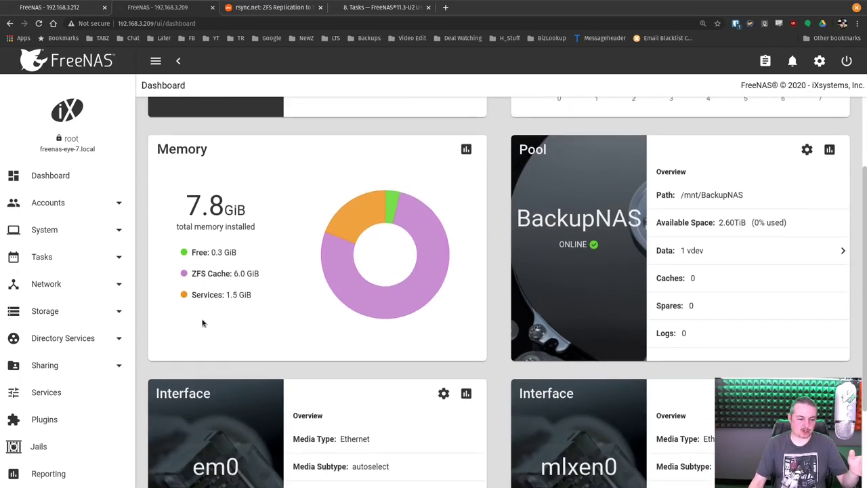
click(43, 321)
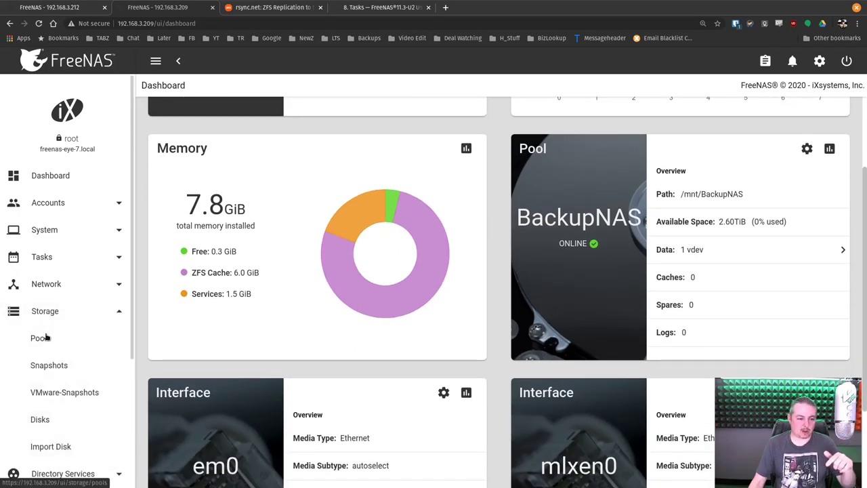
click(42, 338)
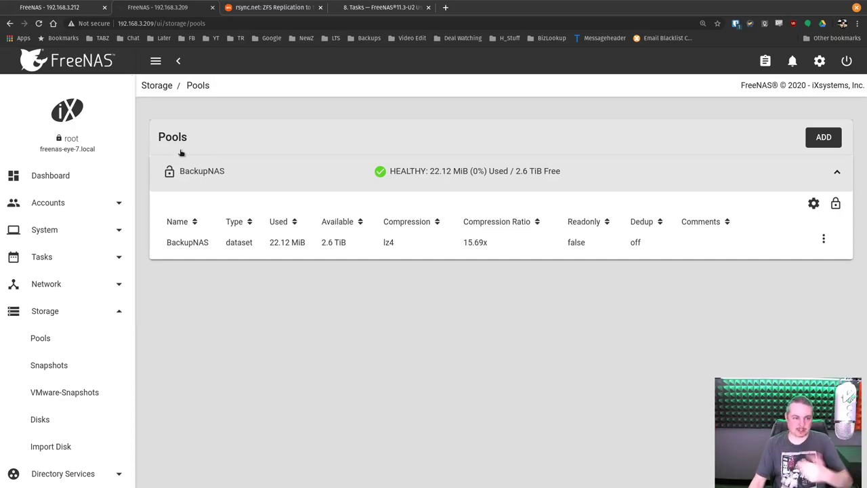
On the 192.168.3.212 primary server, show Storage > Pools with the OceanDoorSAS pool
click(74, 10)
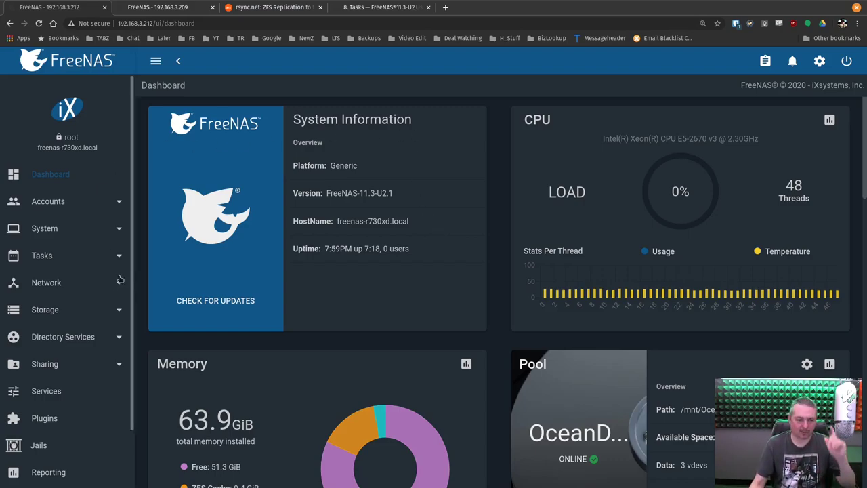
click(55, 316)
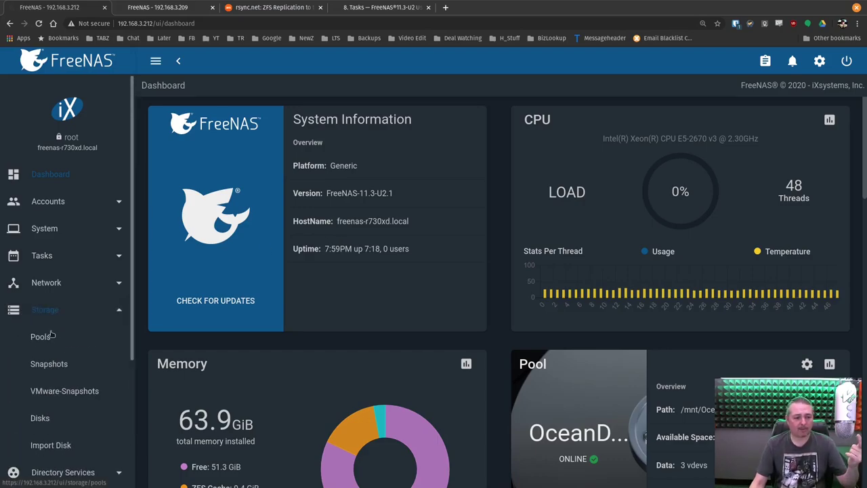
scroll(49, 331, down, 1)
click(42, 308)
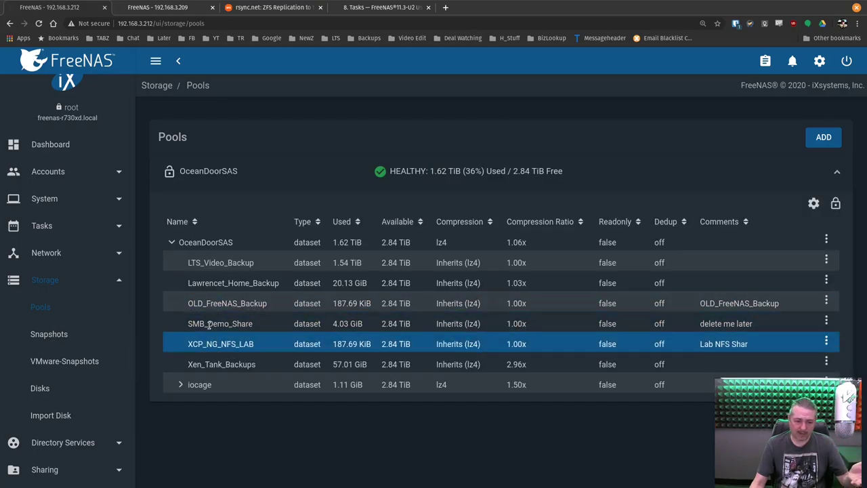
Select the SMB_Demo_Share dataset name and its 'delete me later' comment
drag(187, 324, 258, 328)
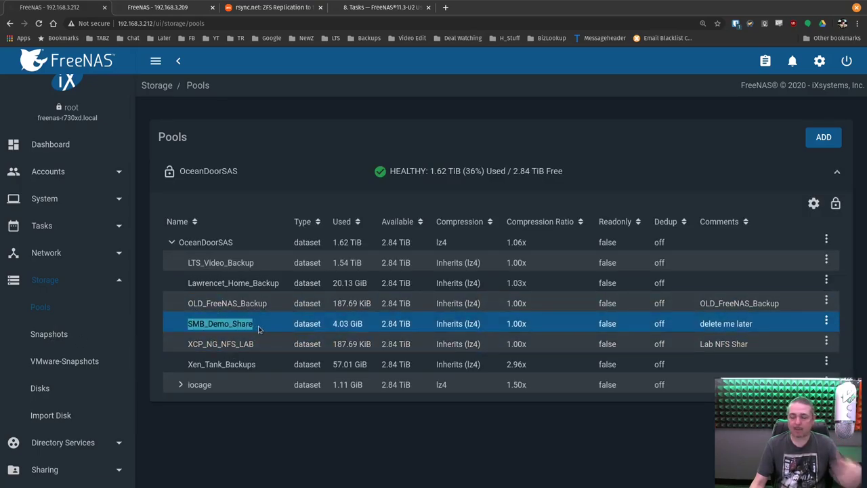
click(705, 324)
drag(701, 324, 751, 323)
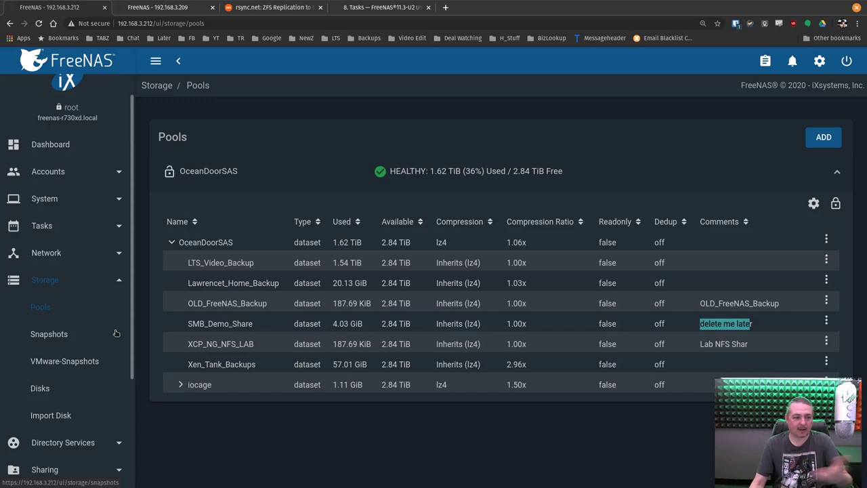
Check Snapshots, Replication Tasks and Periodic Snapshot Tasks on the primary server are empty
click(49, 334)
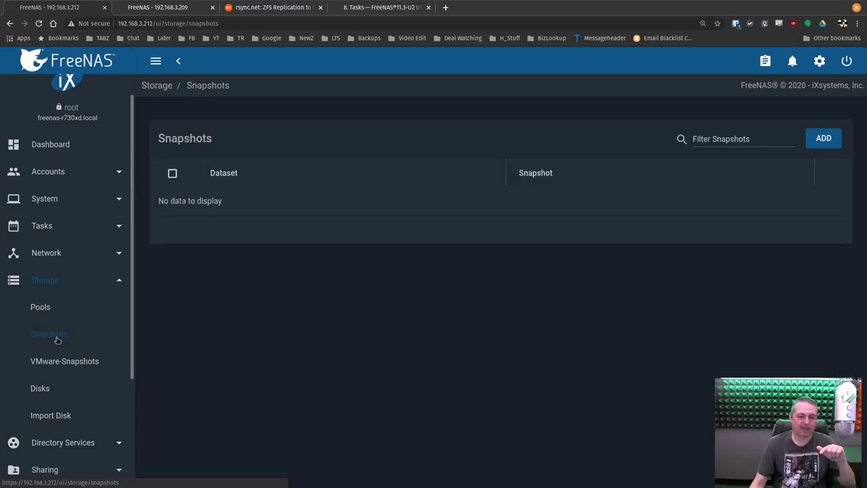
click(61, 228)
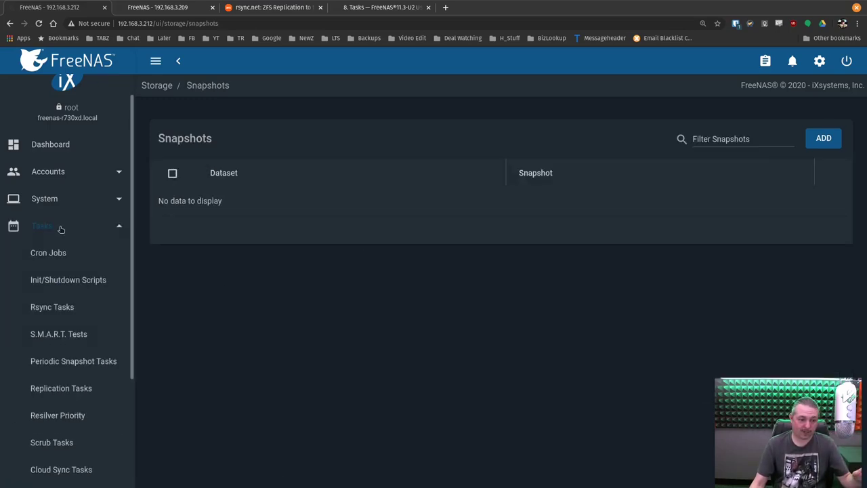
scroll(58, 287, down, 2)
click(70, 271)
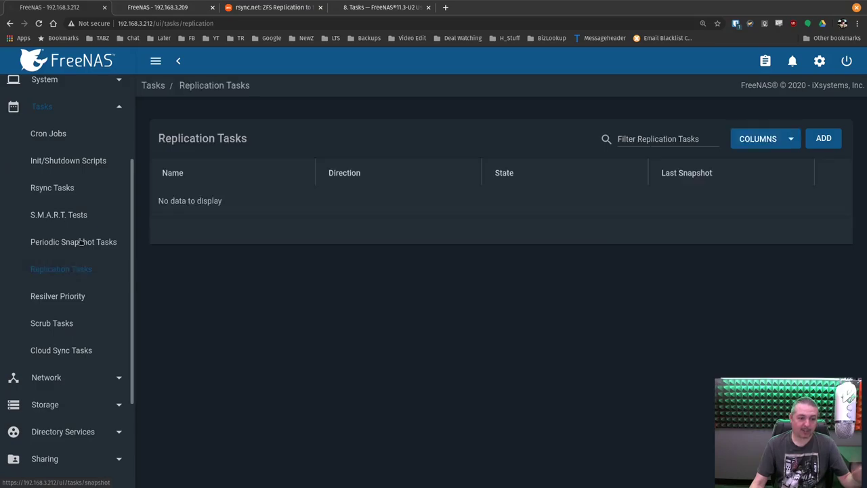
click(79, 242)
scroll(120, 295, up, 2)
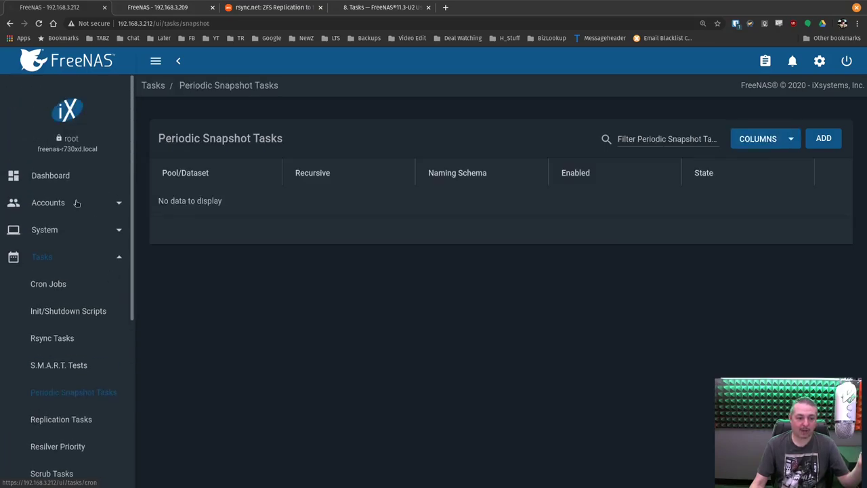
Confirm no SSH Connections or SSH Keypairs exist under System
click(48, 230)
scroll(52, 240, down, 2)
scroll(61, 258, down, 2)
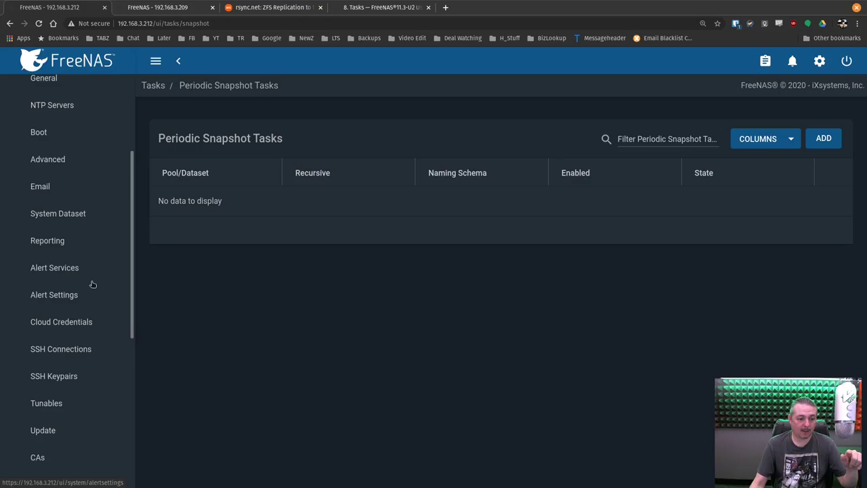
click(83, 351)
click(79, 378)
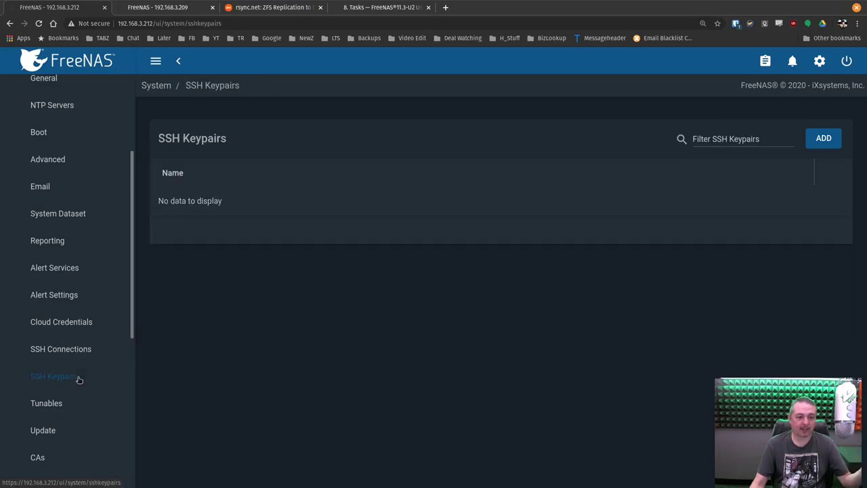
click(76, 351)
scroll(105, 352, up, 6)
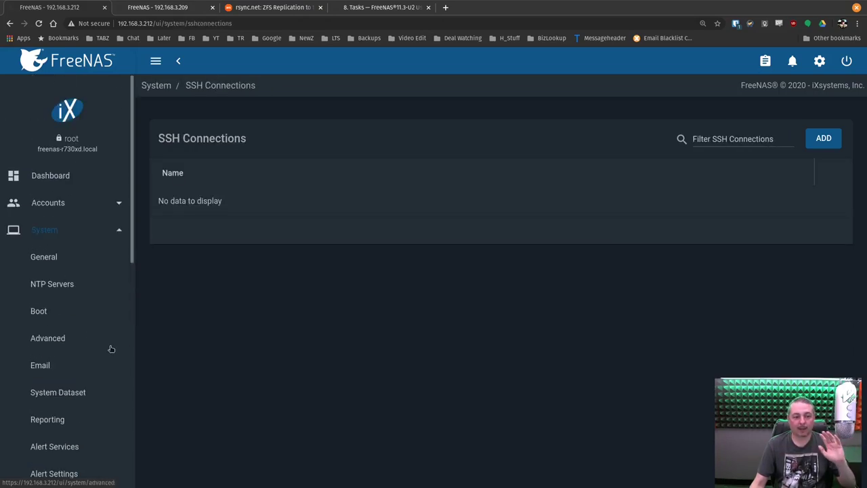
Go back to the Dashboard, glance at the backup server's tab, then expand Tasks on the primary
click(106, 70)
click(163, 7)
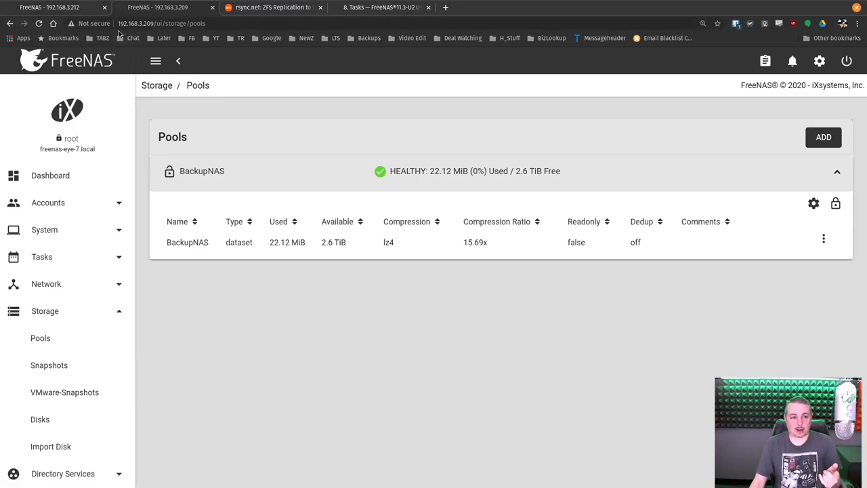
key(ctrl+shift+Tab)
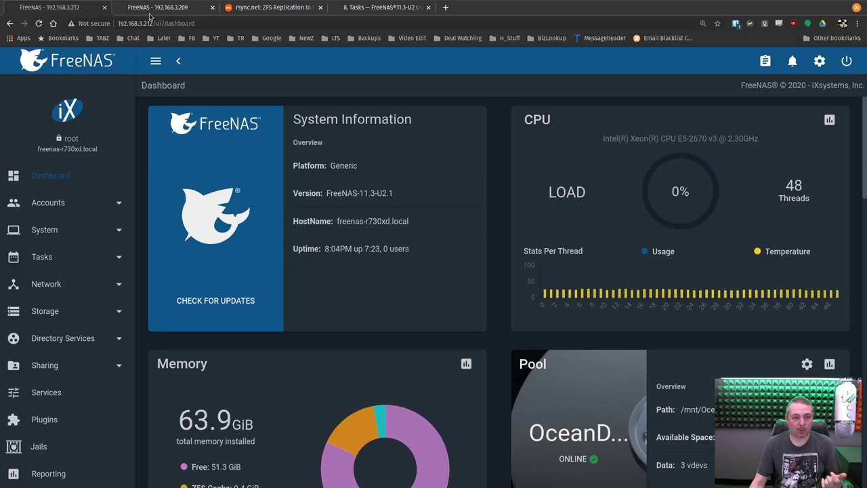
scroll(57, 359, down, 1)
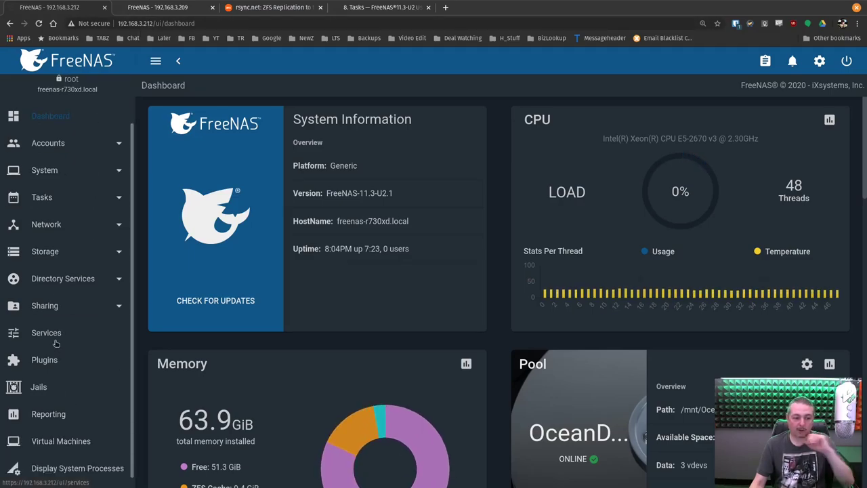
click(54, 199)
Start a new replication task with the source set to On this System
click(64, 361)
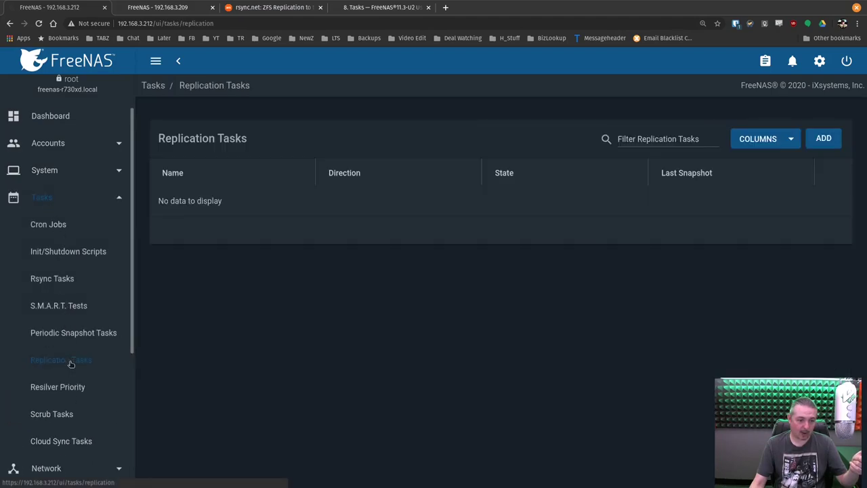
click(822, 139)
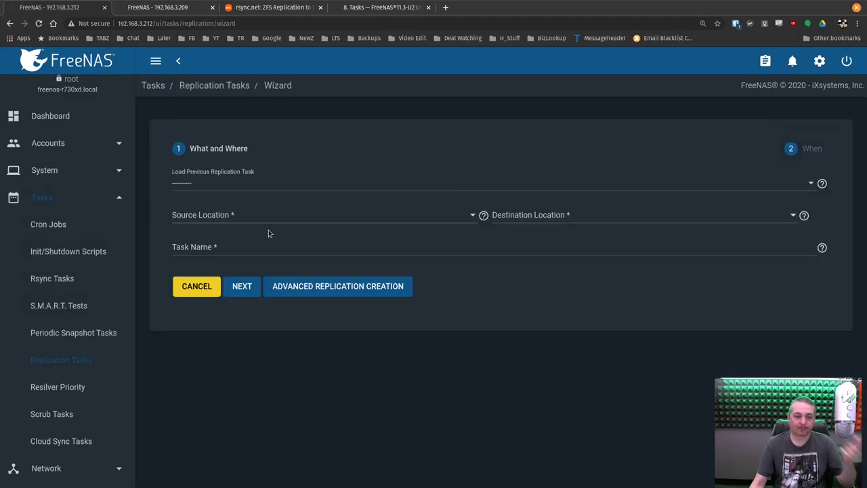
click(204, 215)
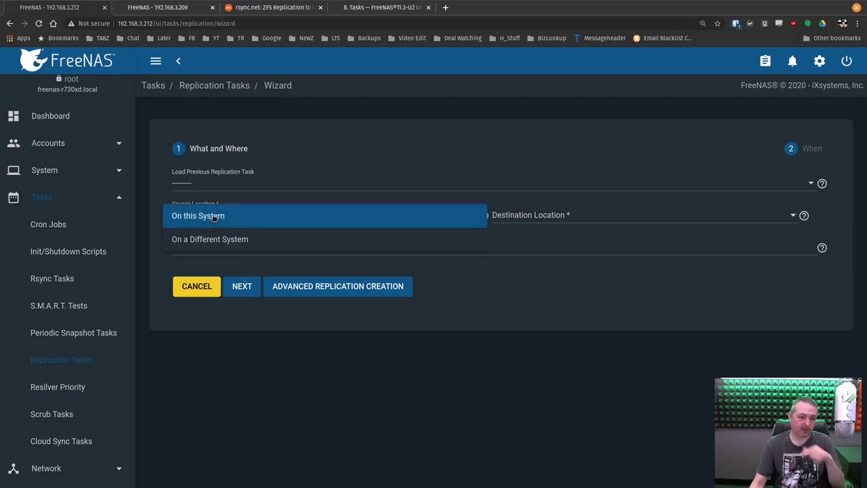
click(212, 216)
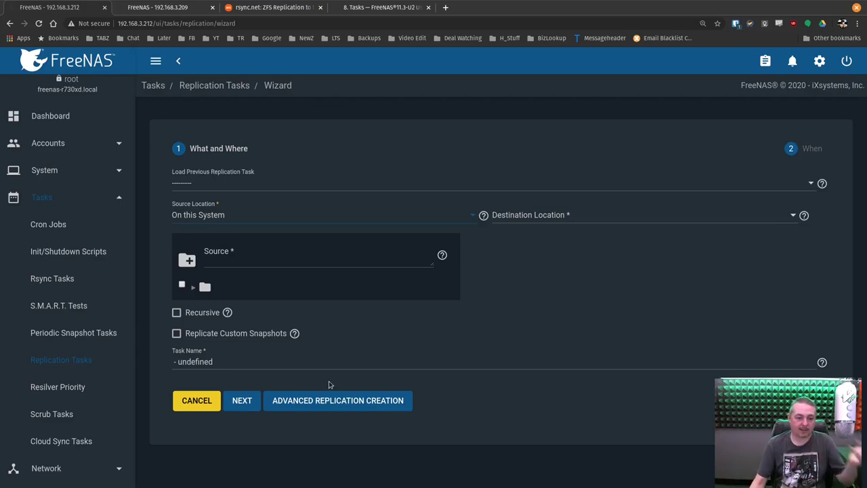
Tick OceanDoorSAS/SMB_Demo_Share as source and set the destination to On a Different System
click(193, 289)
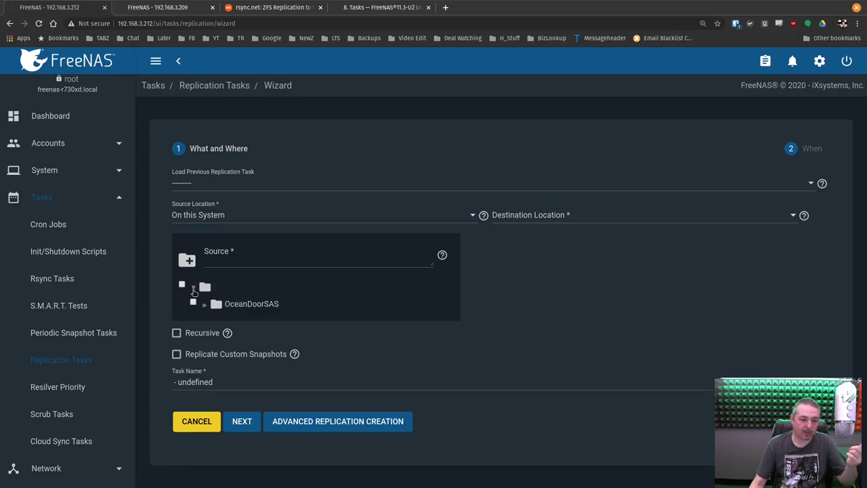
click(204, 306)
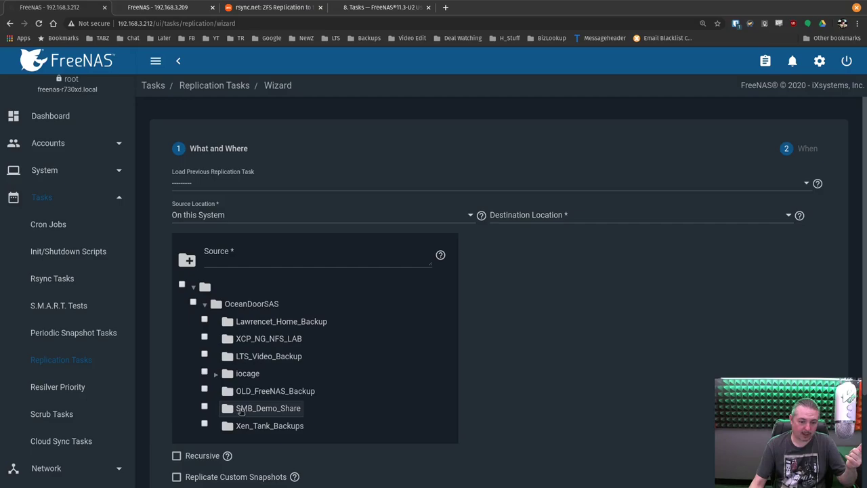
click(205, 407)
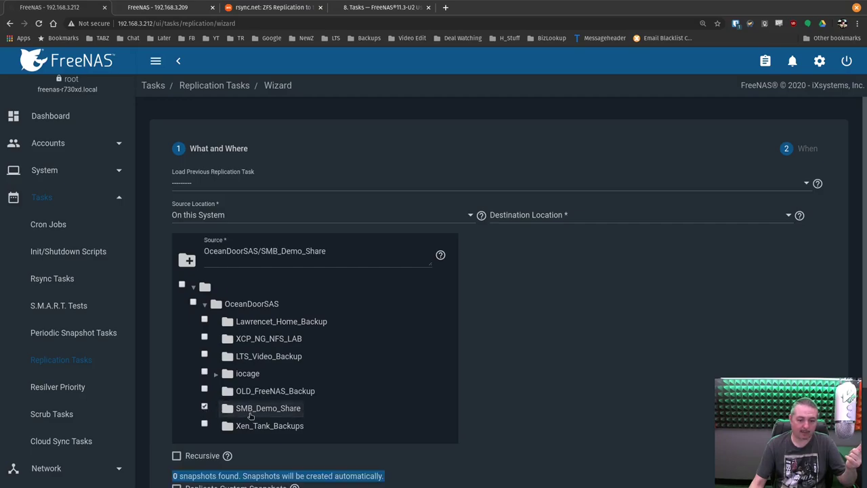
click(523, 214)
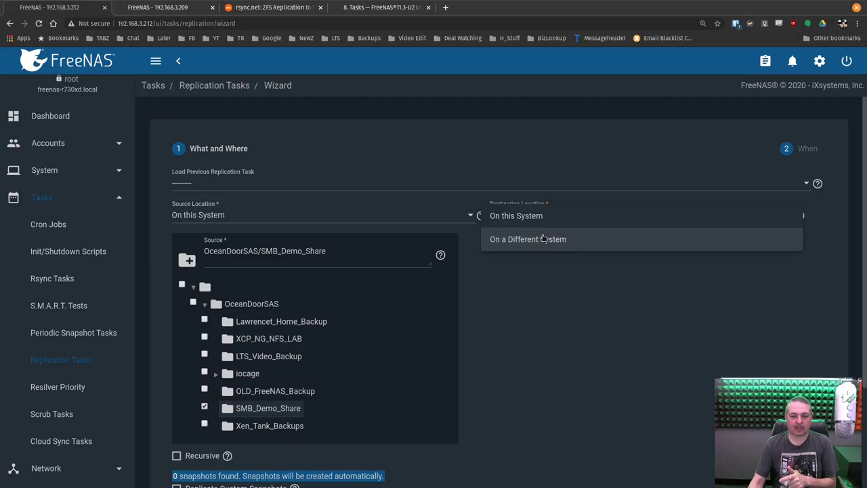
click(544, 238)
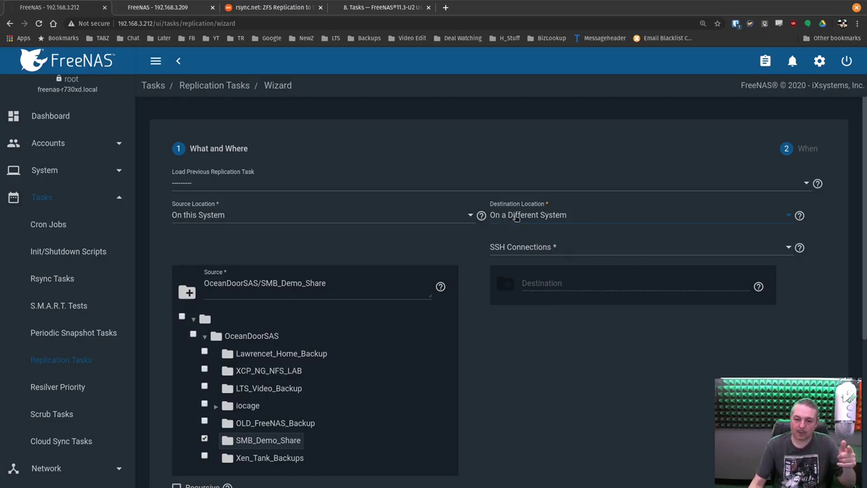
Show the SSH Connections choices, which offer only Create New
click(516, 248)
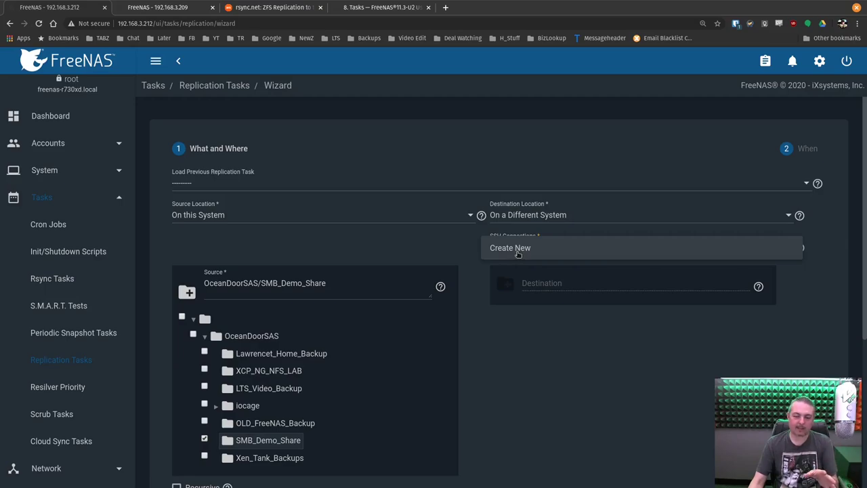
Create a new SSH connection named FreeNAS_Backup_Server with URL 192.168.3.209
click(518, 254)
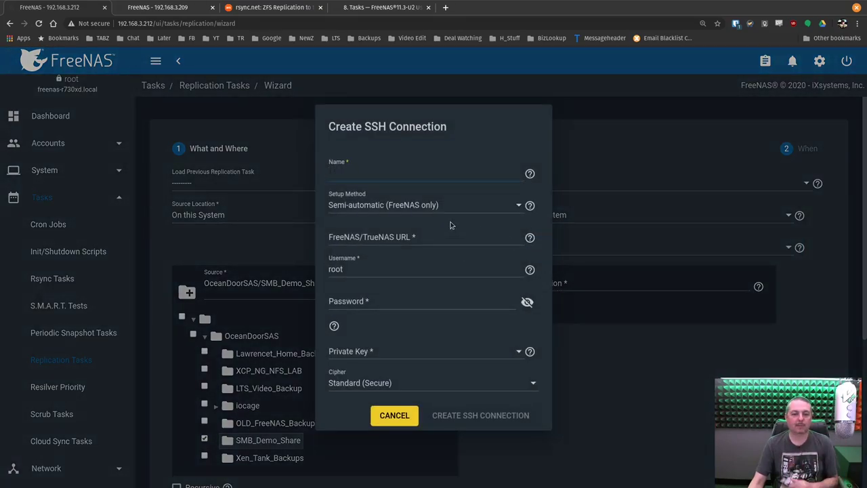
text(Free)
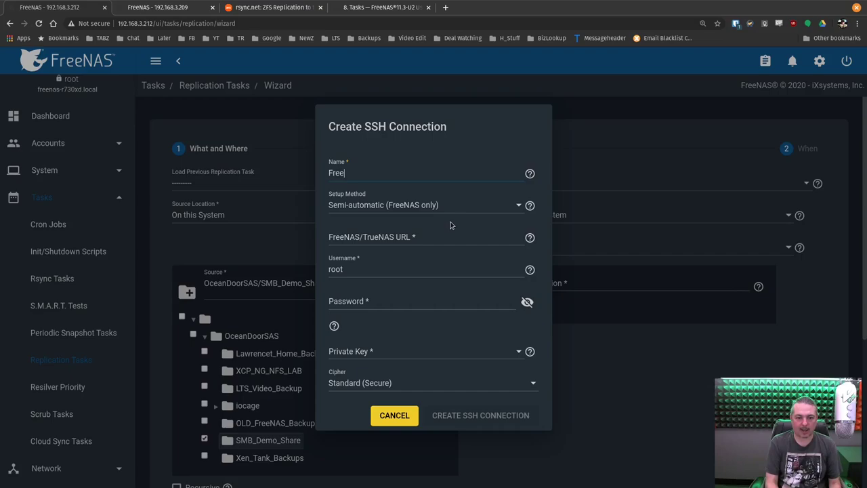
text(NAS_Backup)
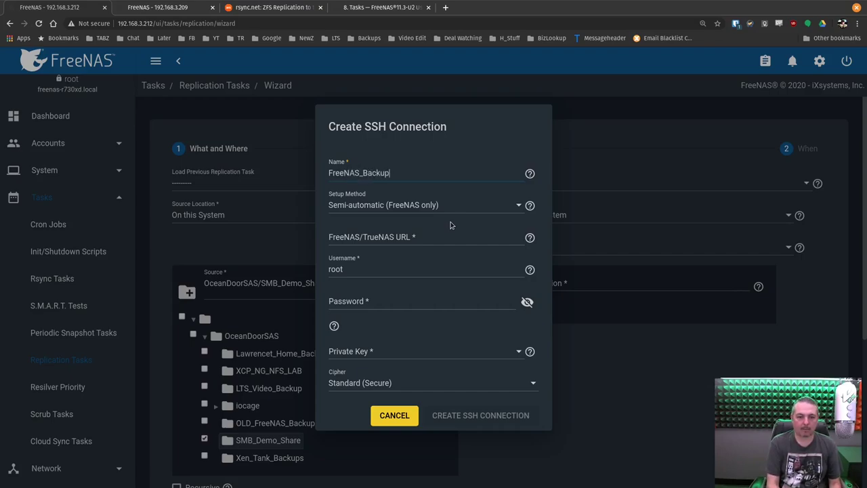
text(_Serv)
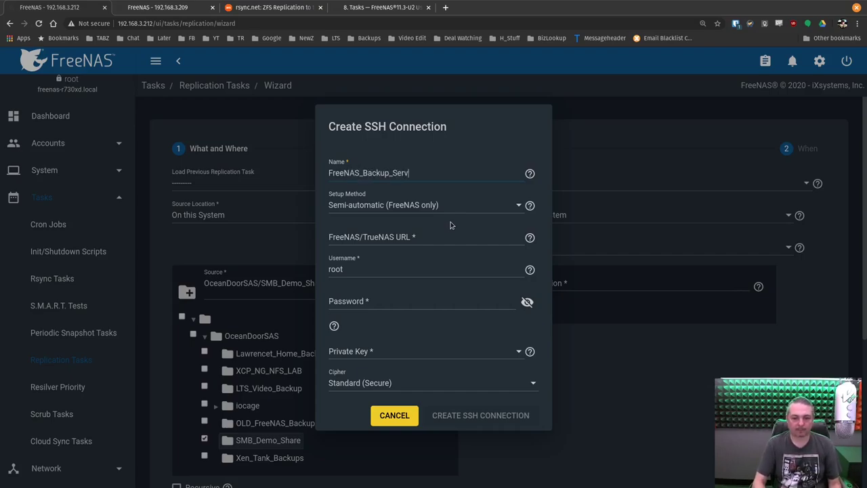
text(er)
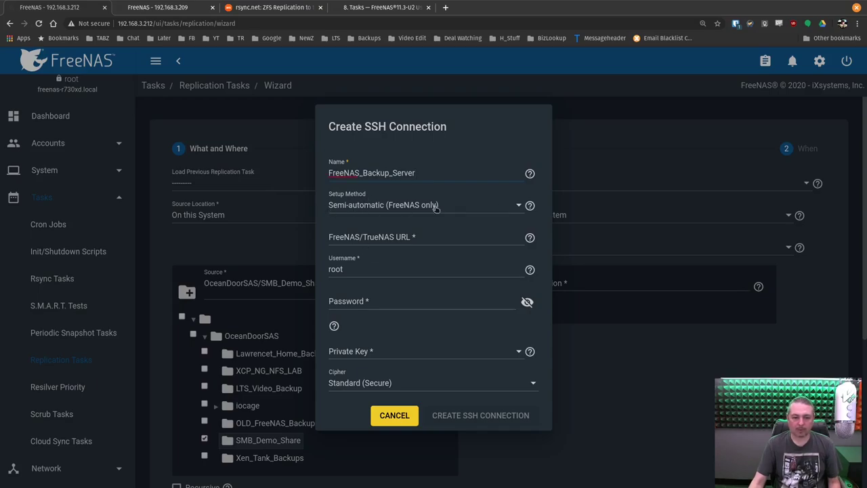
click(409, 237)
click(176, 7)
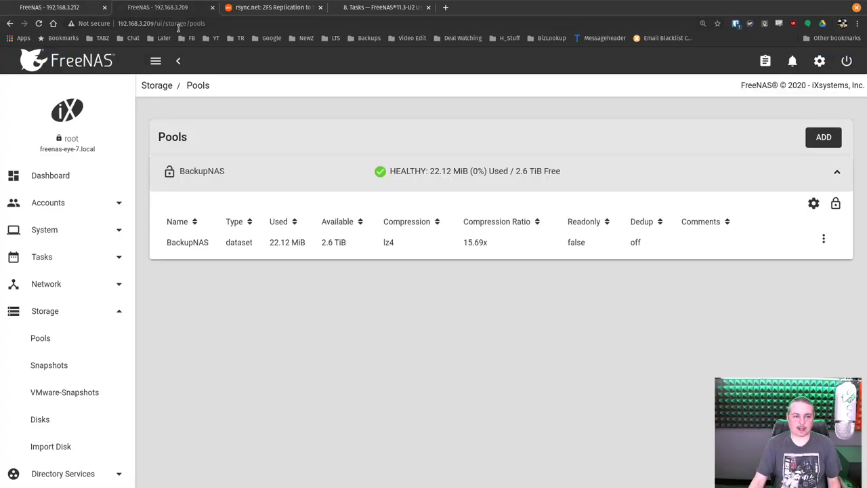
click(178, 23)
click(179, 23)
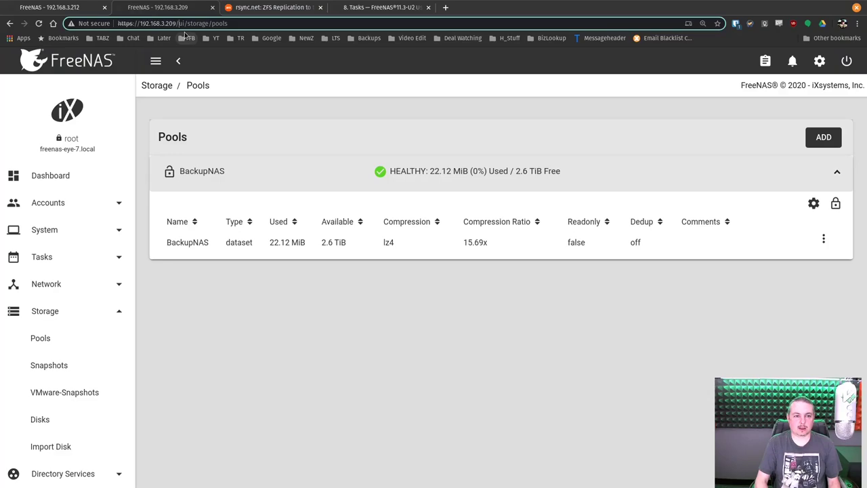
drag(180, 23, 118, 23)
key(ctrl+c)
click(84, 8)
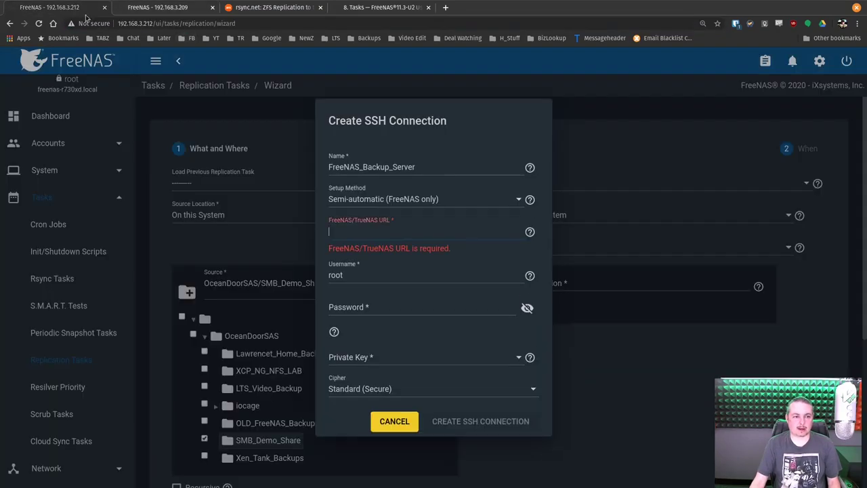
key(ctrl+v)
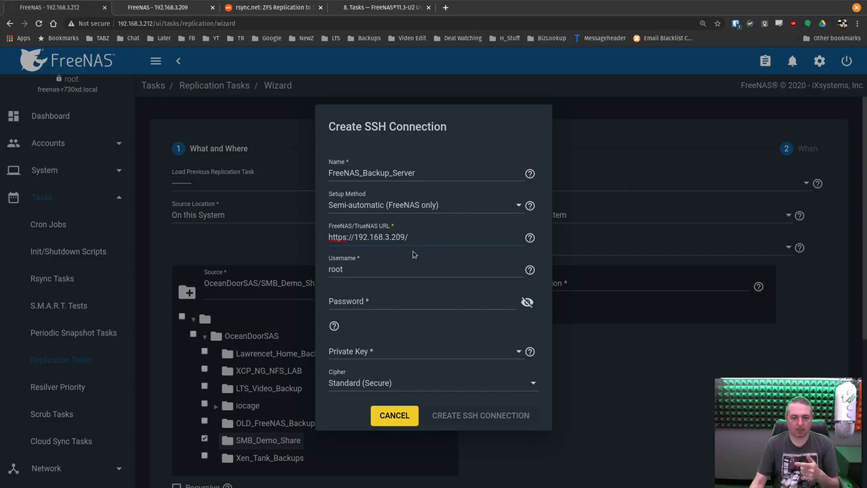
Copy the backup server's root password from the password manager into the form
click(396, 299)
click(157, 7)
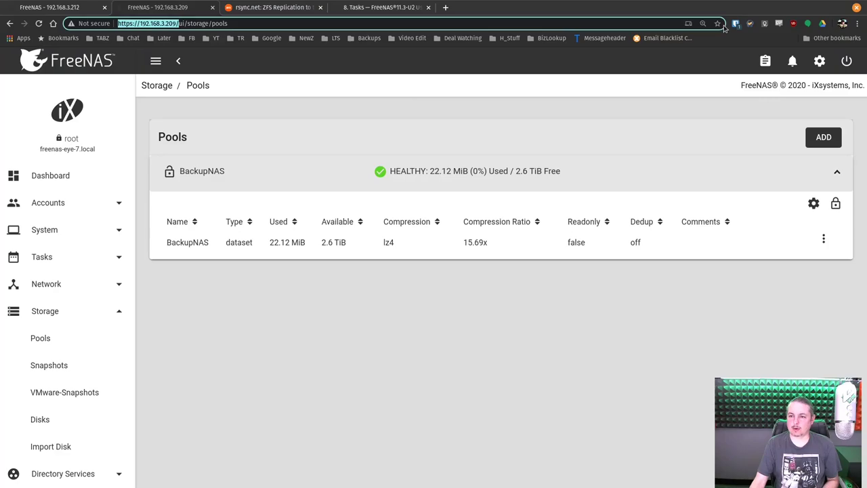
click(735, 23)
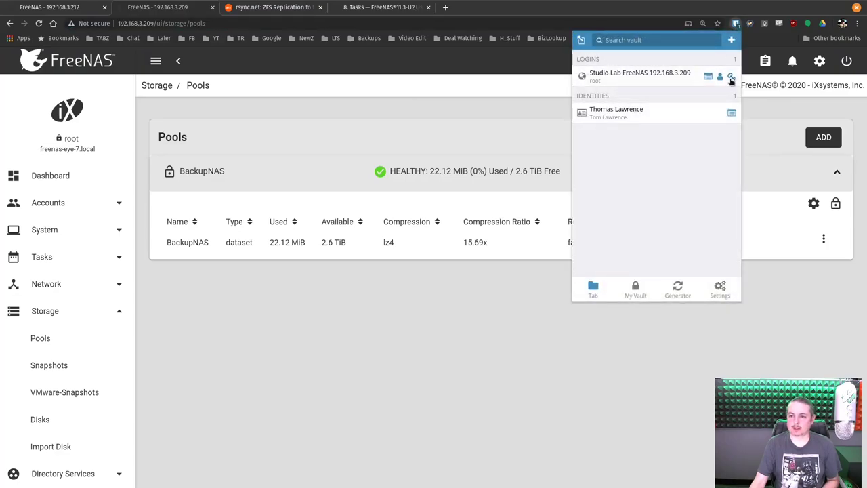
click(732, 80)
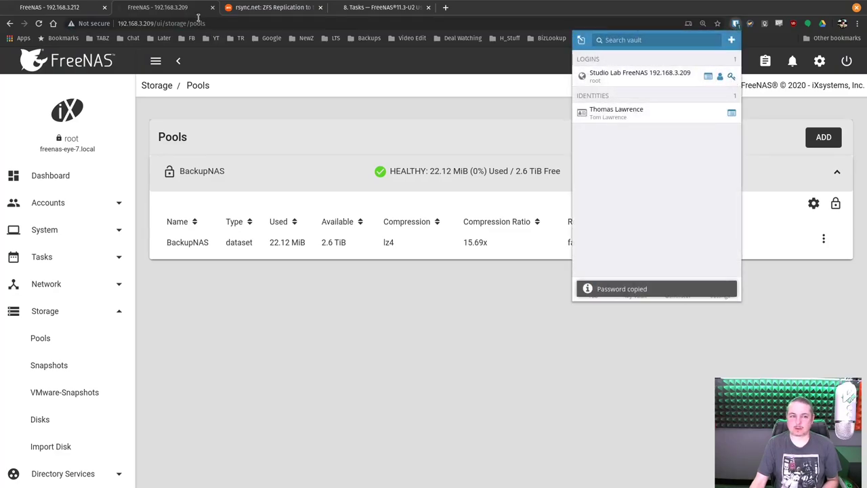
click(27, 6)
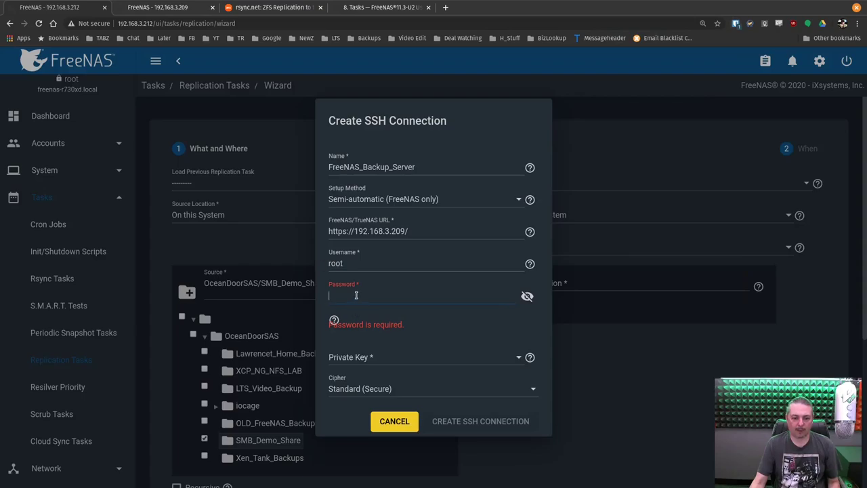
key(ctrl+v)
Set Private Key to Generate New and create the SSH connection
click(374, 353)
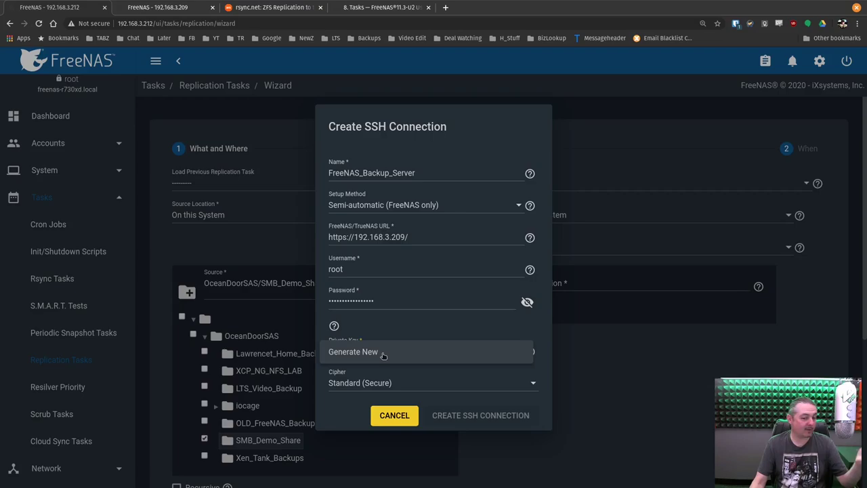
click(378, 352)
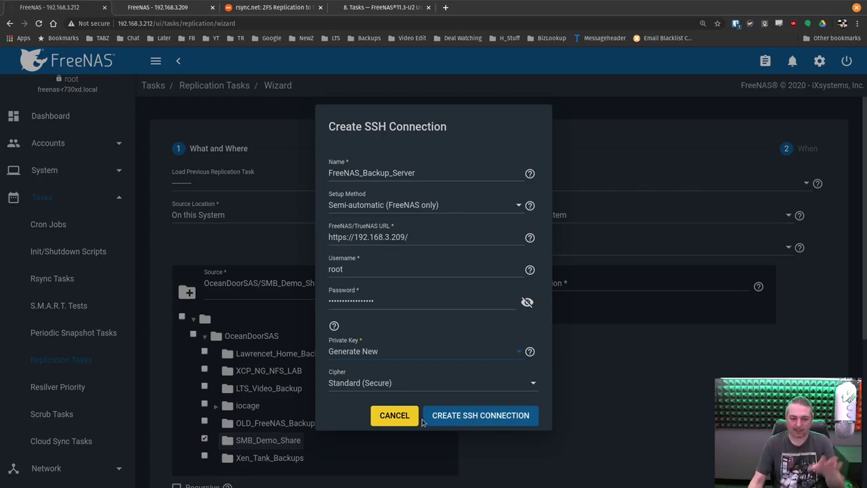
click(465, 417)
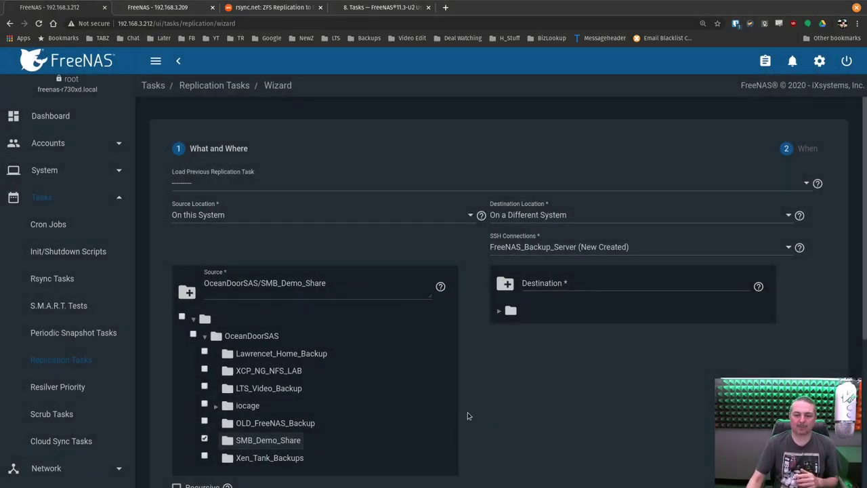
Pick BackupNAS on the backup server and type the destination BackupNAS/SMB_Demo_Share
click(498, 310)
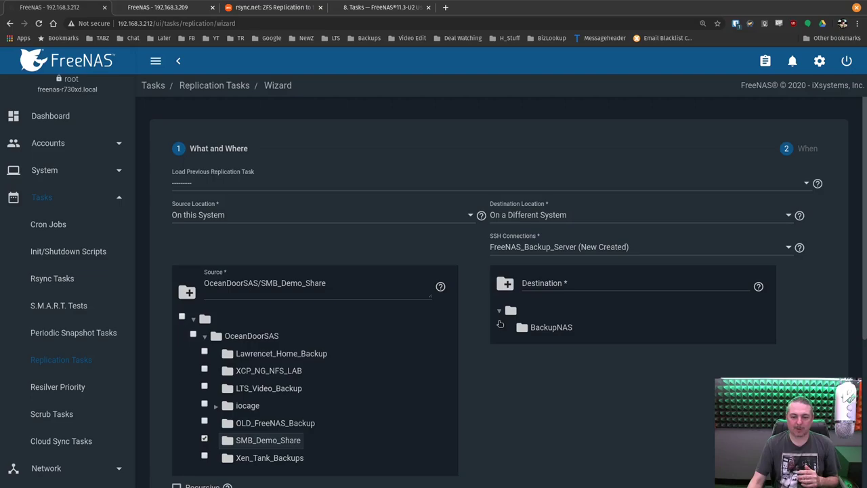
click(551, 328)
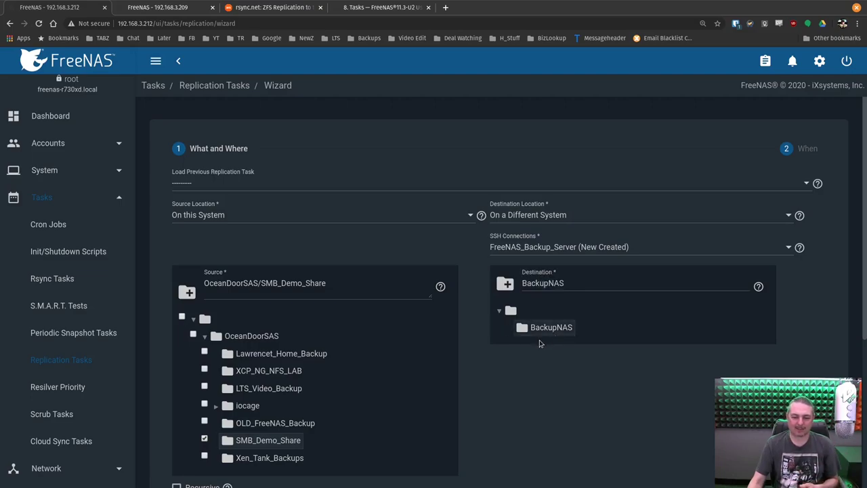
click(581, 281)
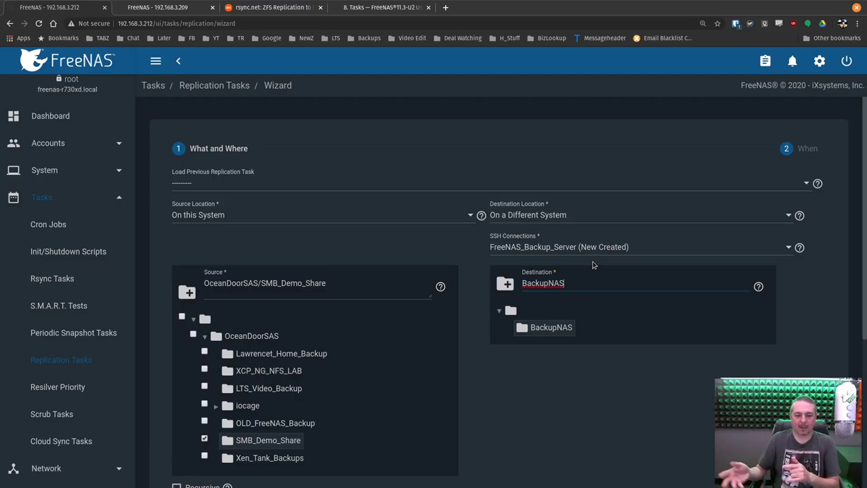
text(S)
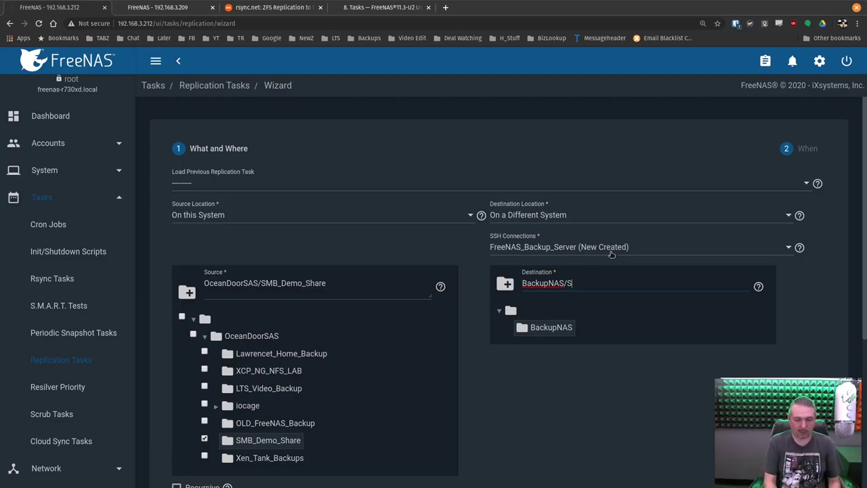
text(MB_)
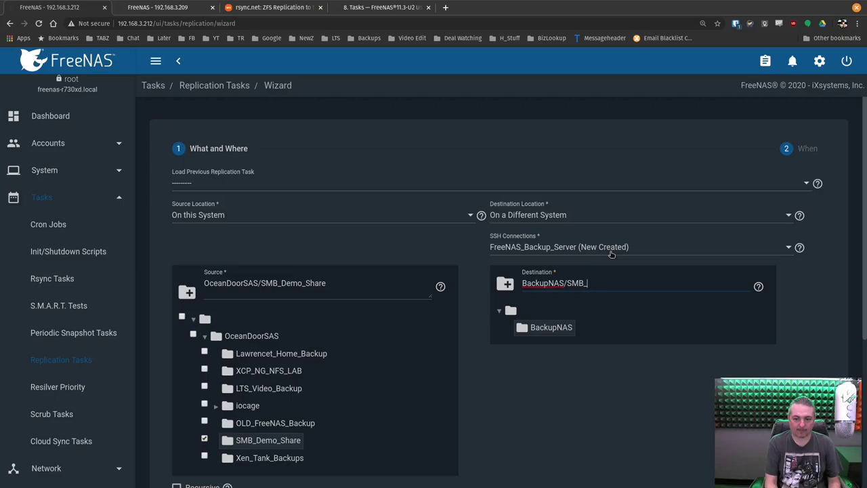
text(DEMO_)
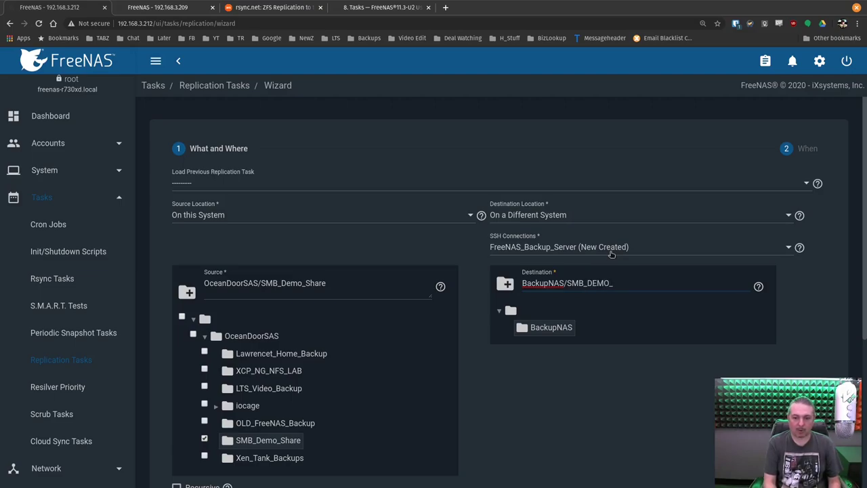
key(BackSpace)
key(BackSpace)
key(BackSpace)
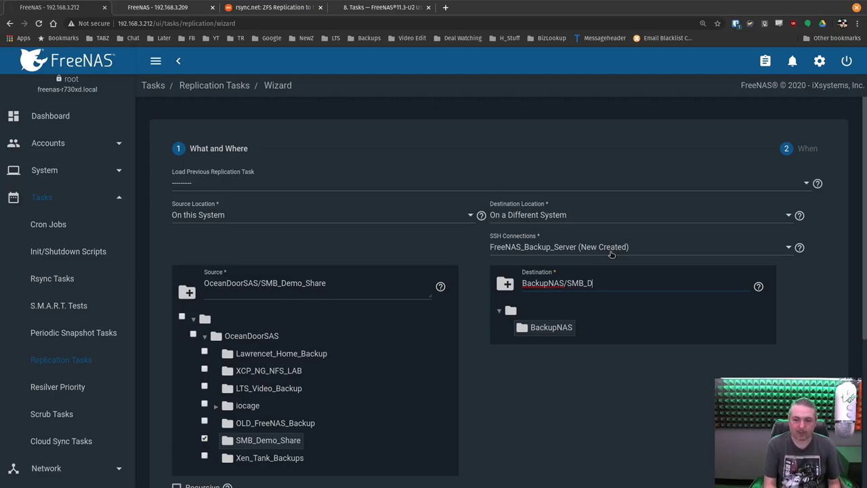
text(emo)
key(BackSpace)
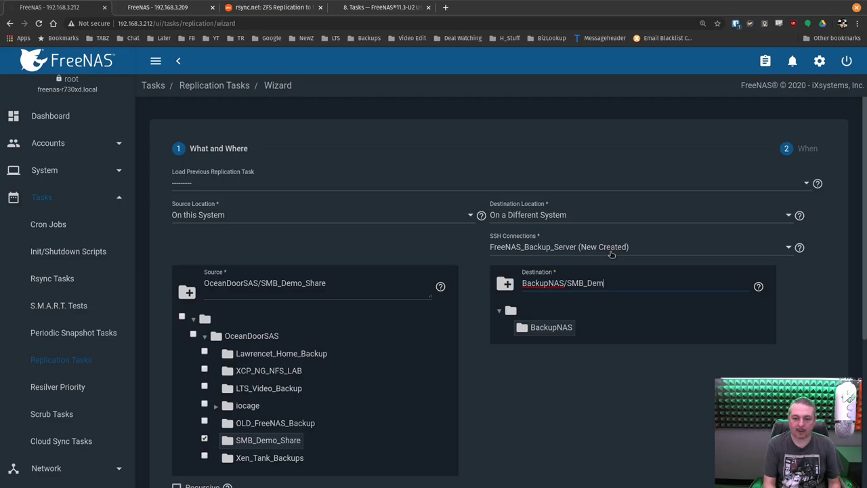
text(o_S)
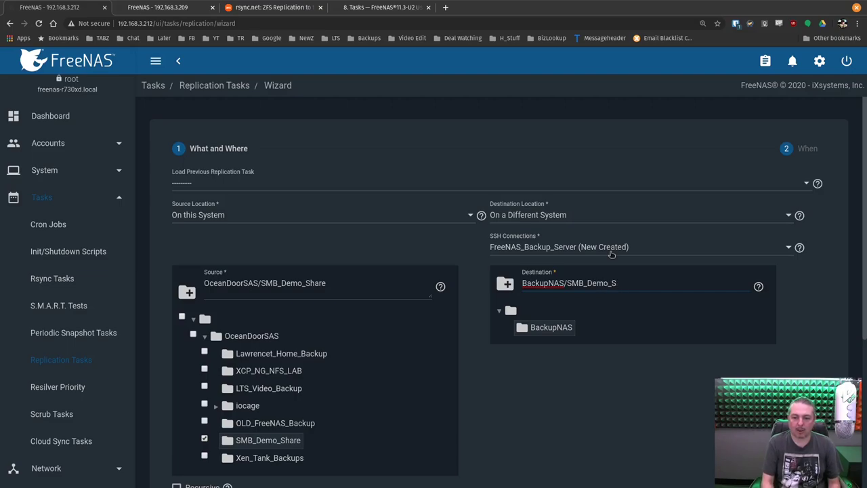
text(Hahare)
Keep Encryption and the generated task name, and advance to the When scheduling step
scroll(551, 429, down, 6)
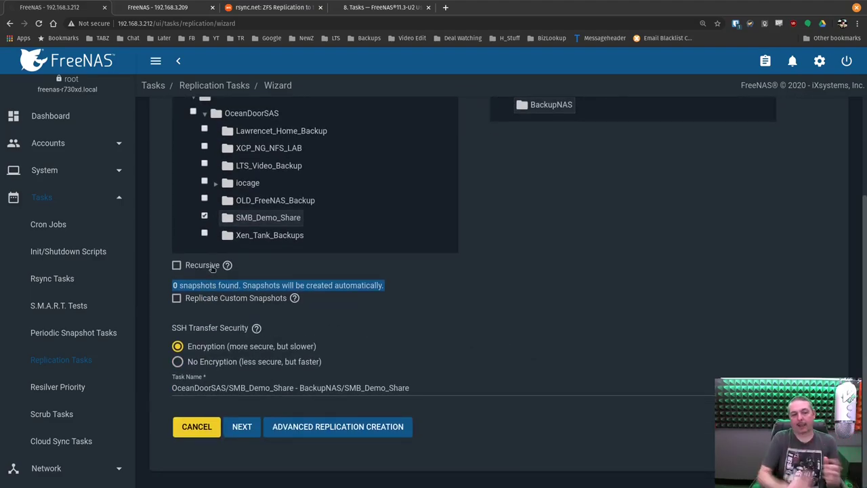
scroll(212, 268, up, 1)
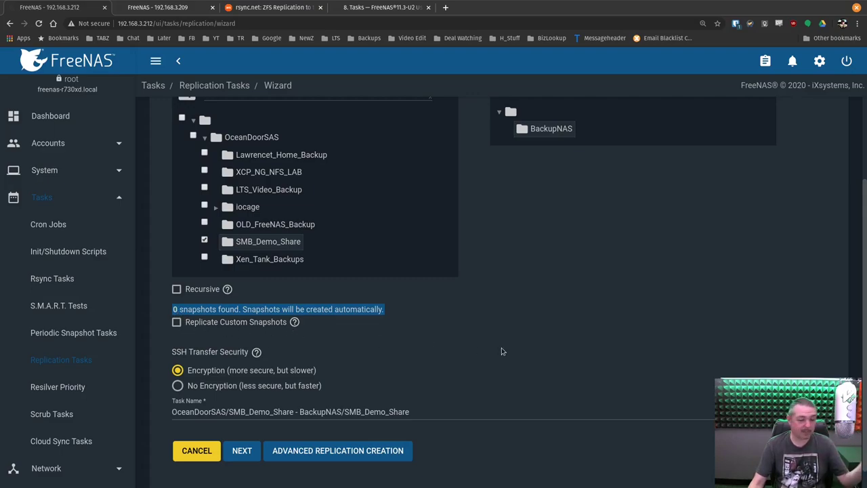
scroll(501, 351, down, 1)
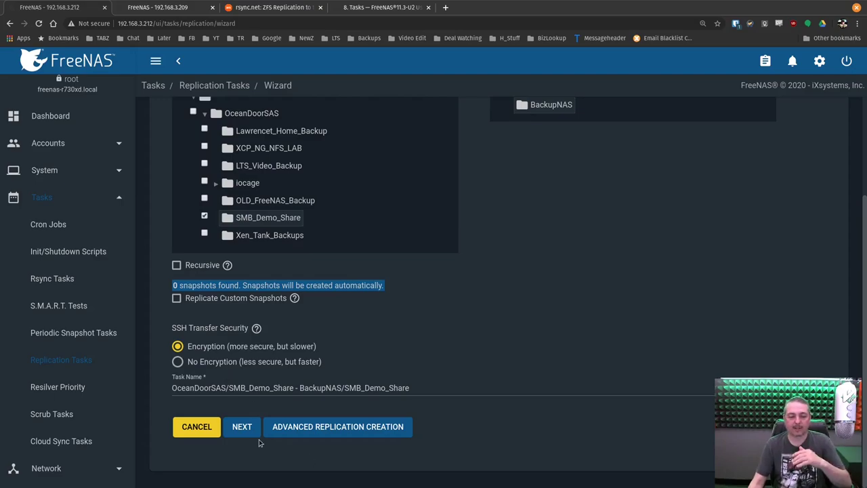
click(243, 426)
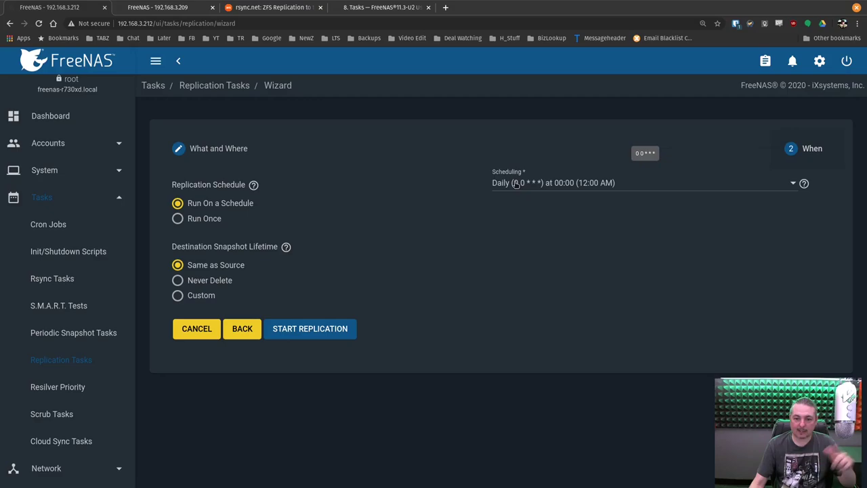
Schedule the replication daily at 00:00 using the Custom Daily preset, then create the task
click(579, 188)
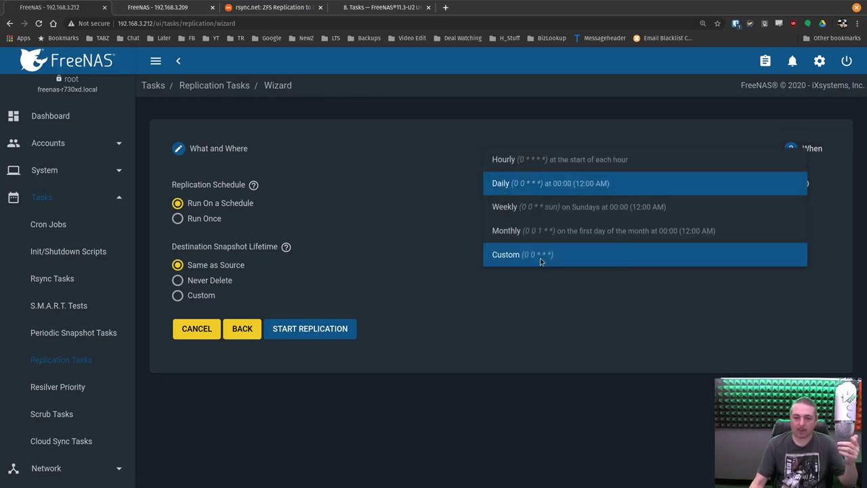
click(540, 256)
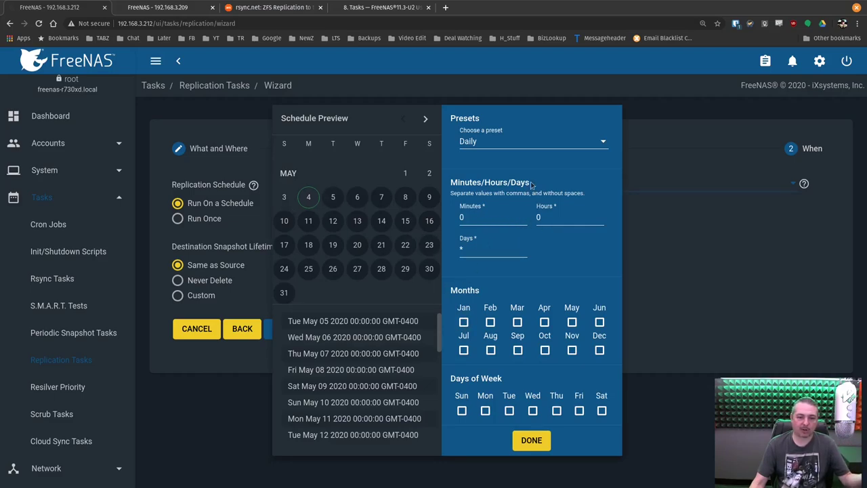
click(484, 142)
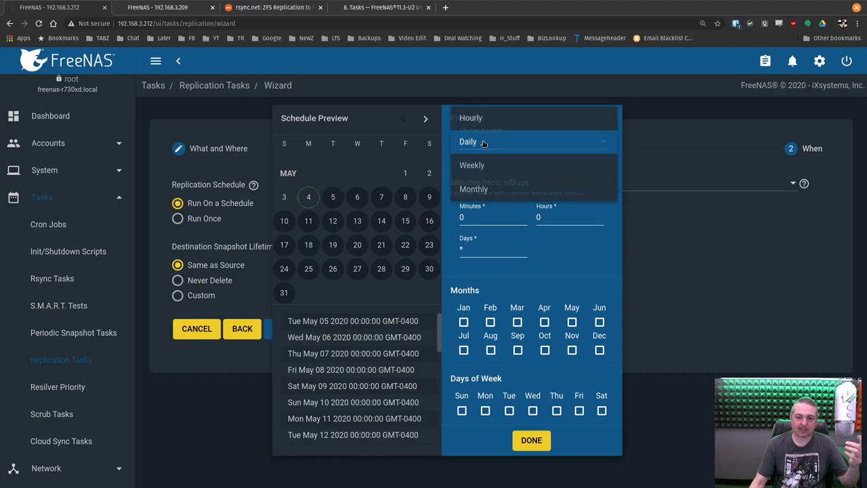
click(483, 142)
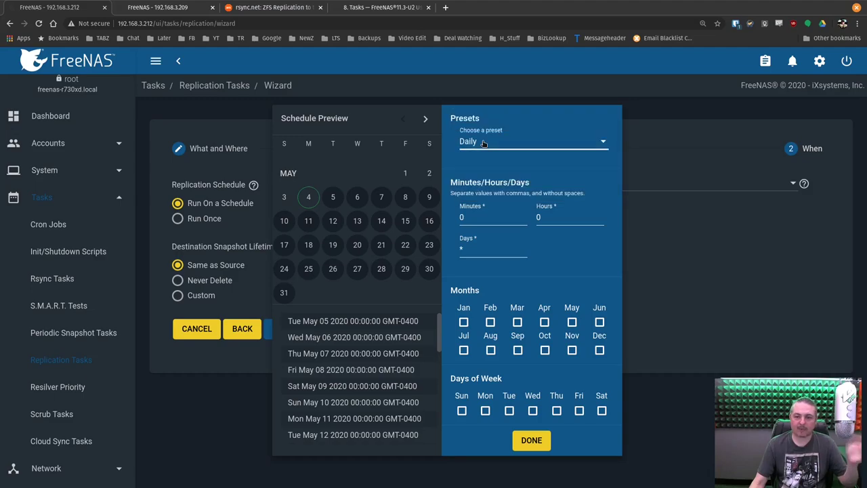
click(531, 440)
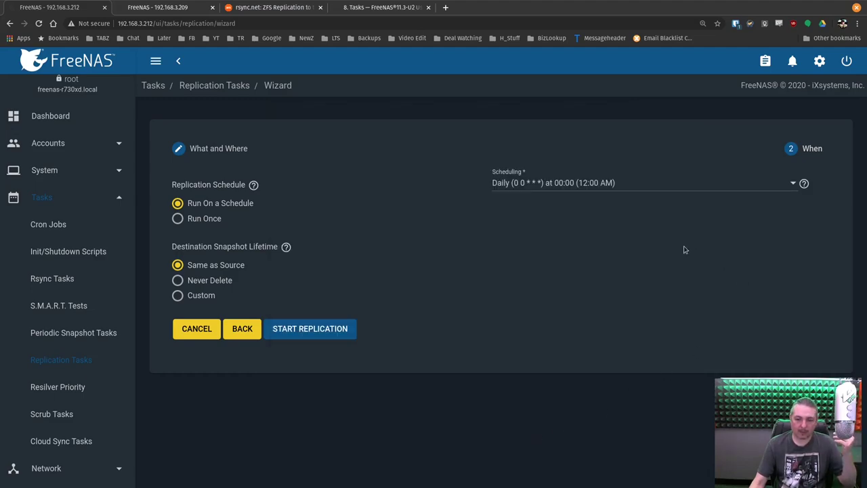
click(318, 330)
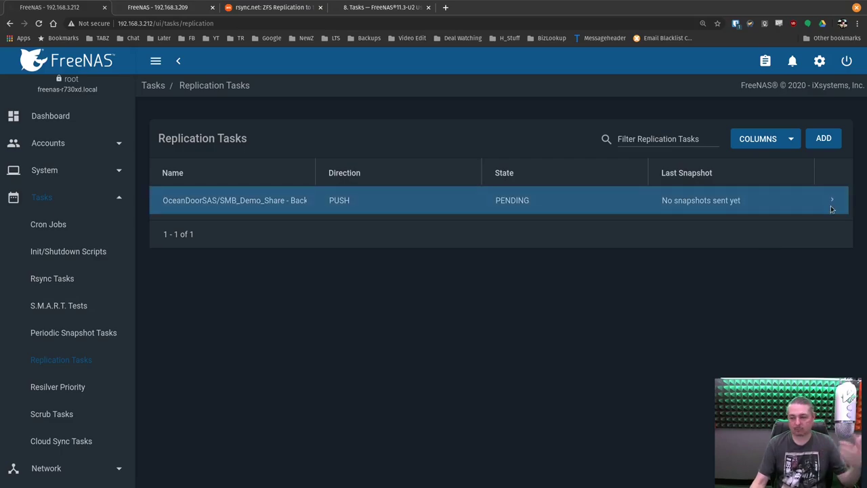
Run the SMB_Demo_Share replication now, then switch to the 192.168.3.209 backup server
click(831, 201)
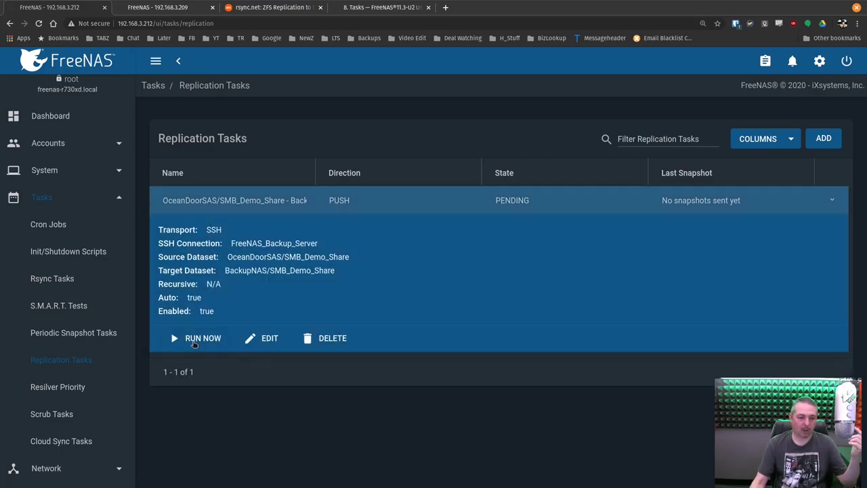
click(195, 339)
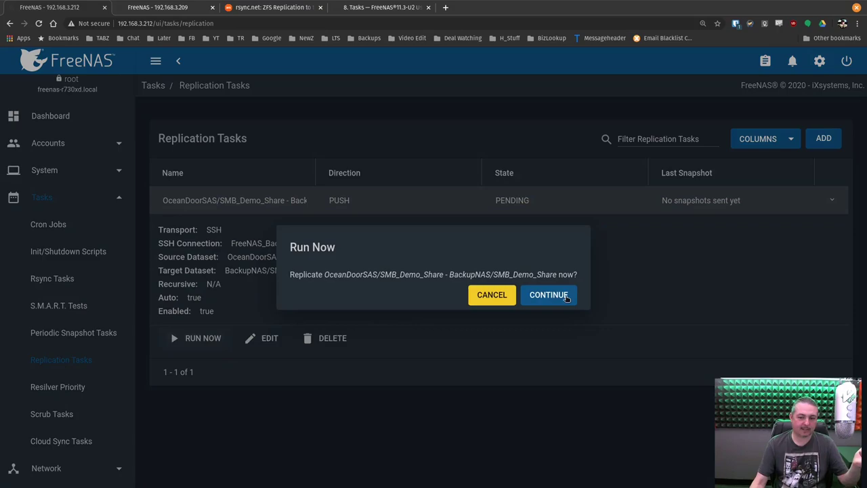
click(559, 298)
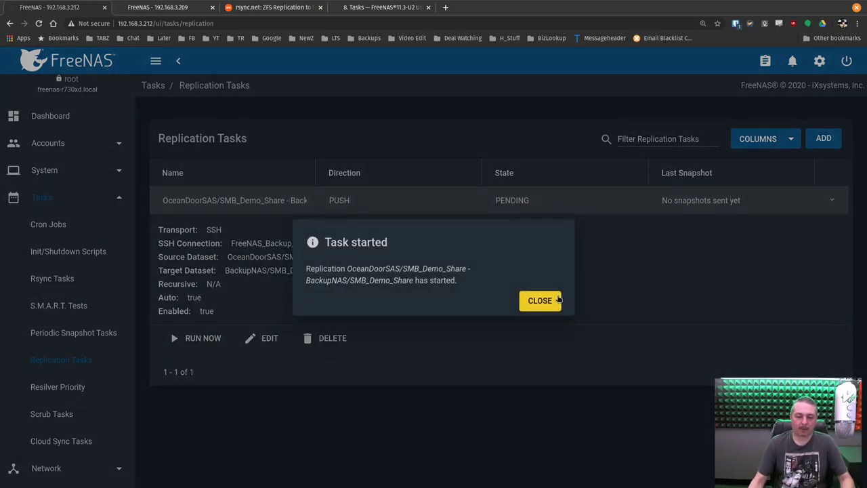
click(558, 300)
click(127, 5)
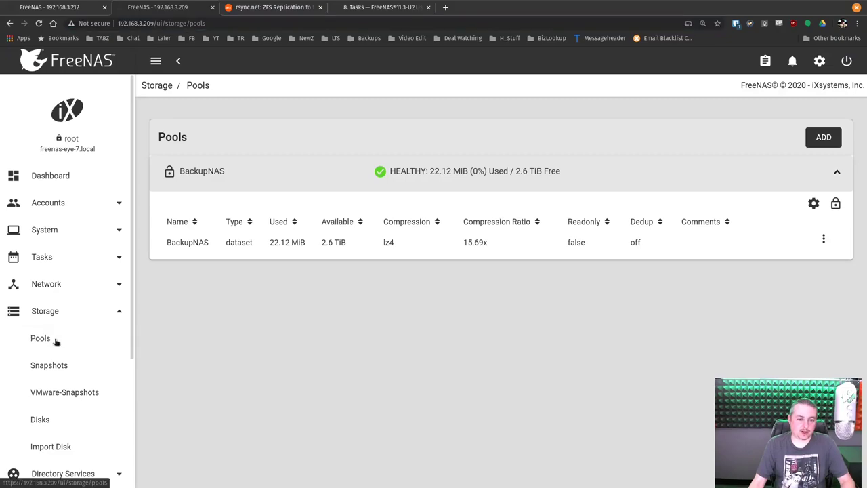
Locate the replicated SMB_Demo_Share dataset on BackupNAS, currently using 313.36 MiB
click(55, 368)
click(53, 344)
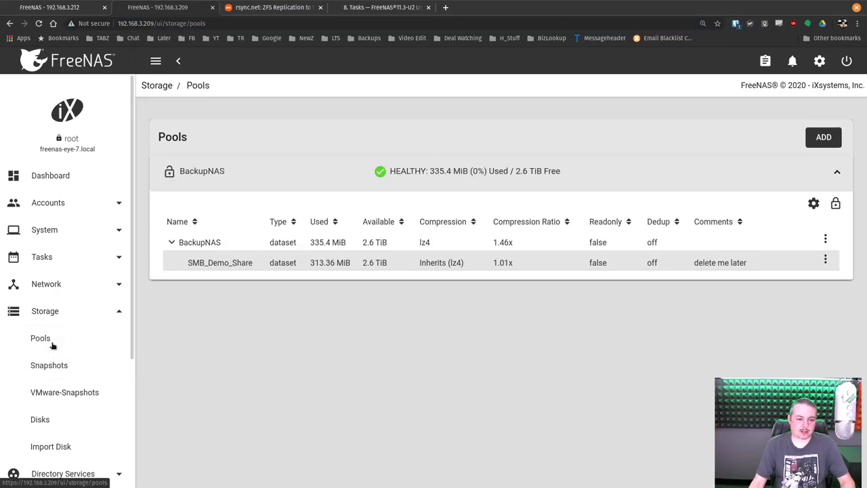
click(189, 263)
drag(183, 263, 252, 263)
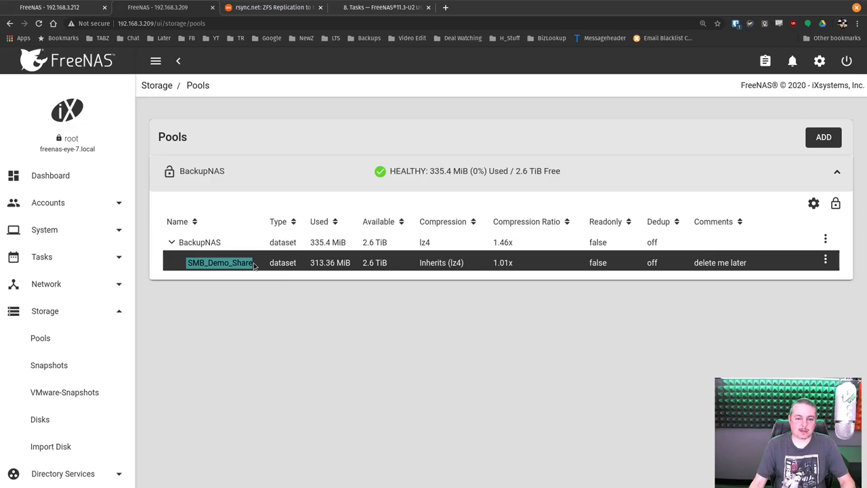
drag(310, 263, 347, 263)
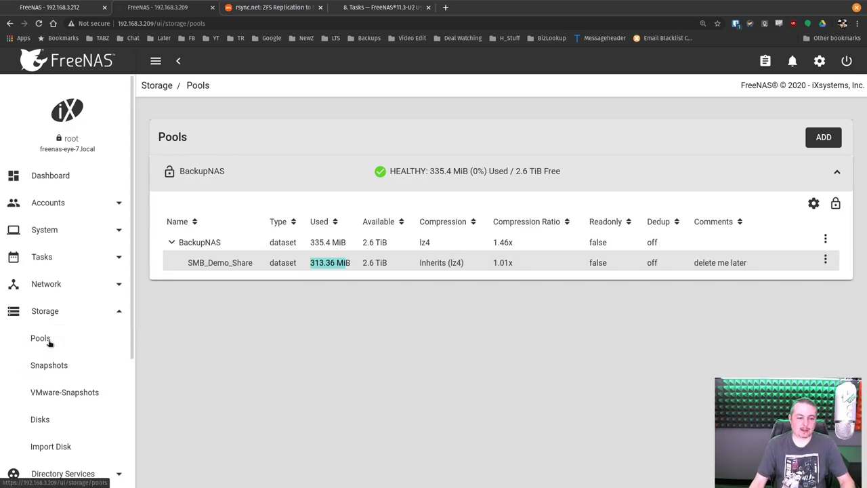
Refresh the pools until SMB_Demo_Share reaches 1.41 GiB, then return to the 192.168.3.212 server
click(50, 365)
click(42, 338)
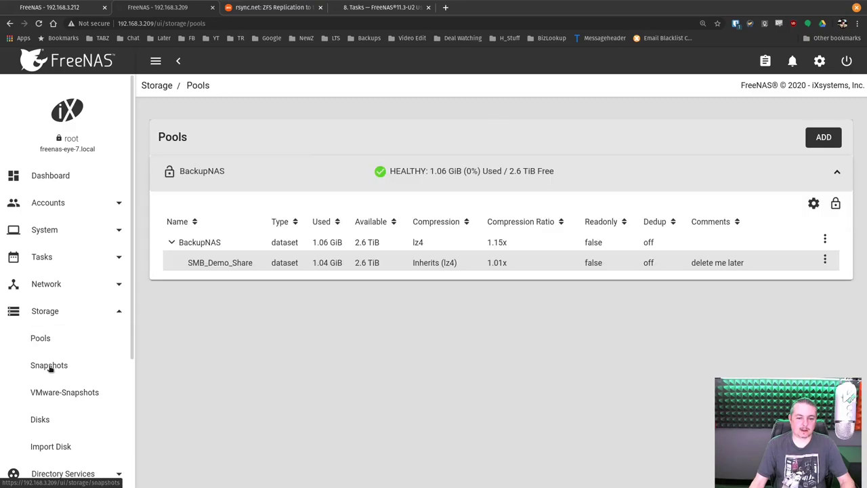
click(49, 367)
click(42, 339)
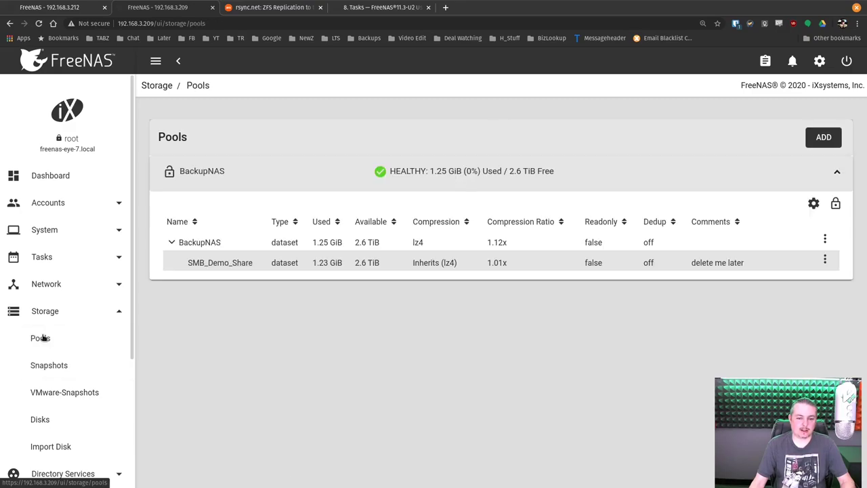
click(61, 365)
click(53, 341)
click(75, 7)
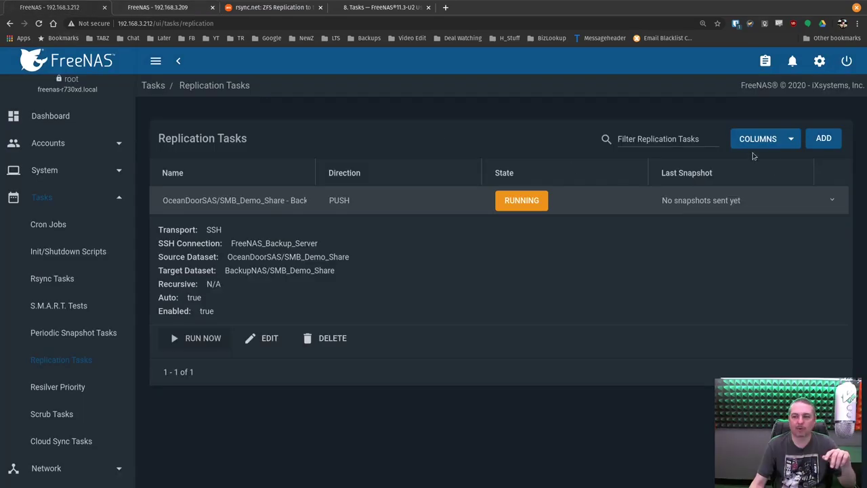
Watch the replication.run job in Task Manager until FINISHED, then view the 192.168.3.209 pools
click(766, 61)
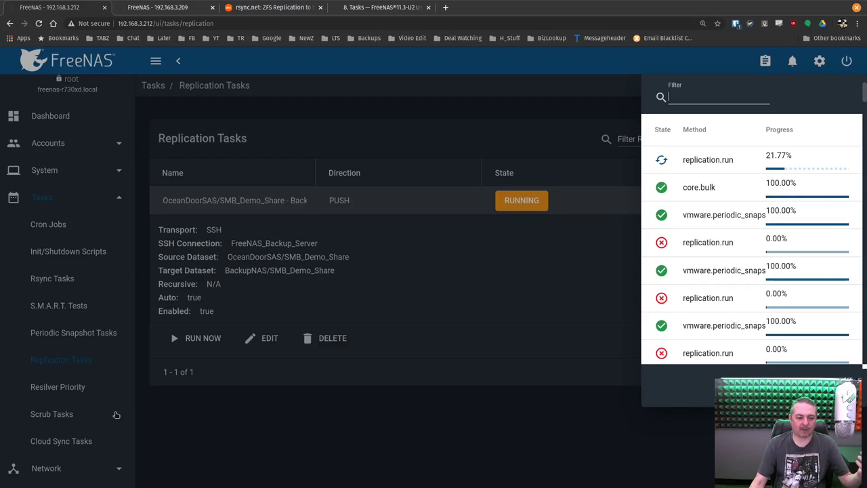
click(56, 215)
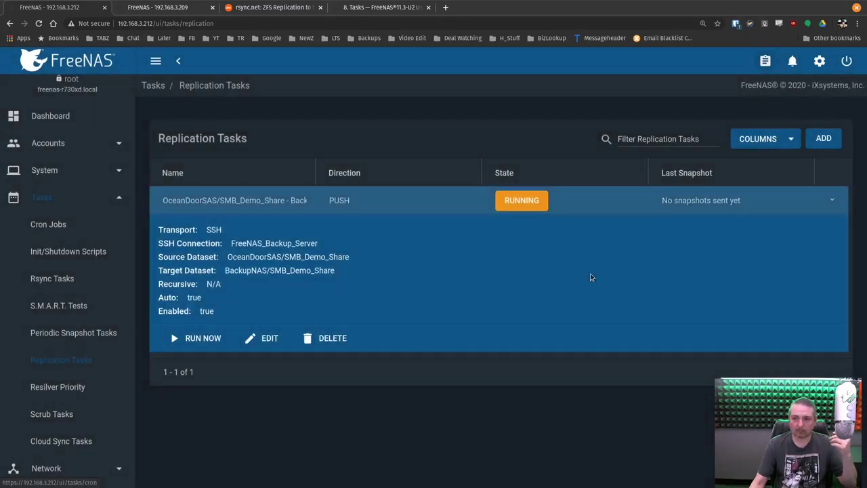
click(764, 61)
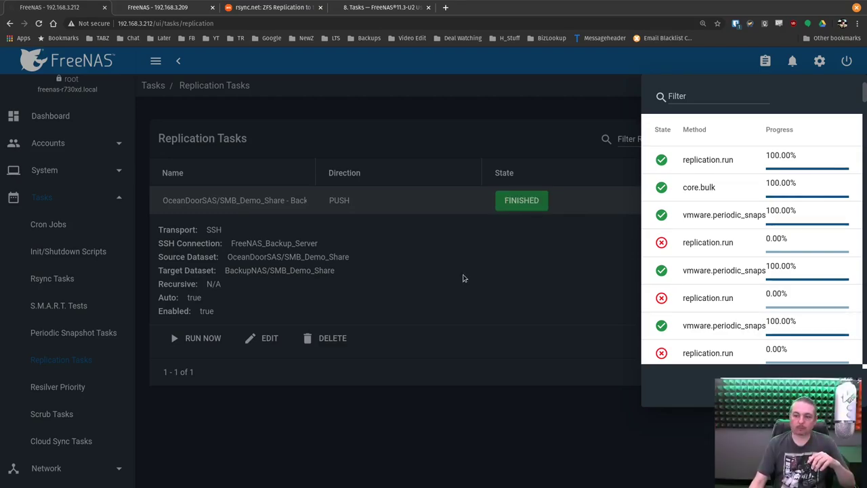
click(501, 295)
click(157, 6)
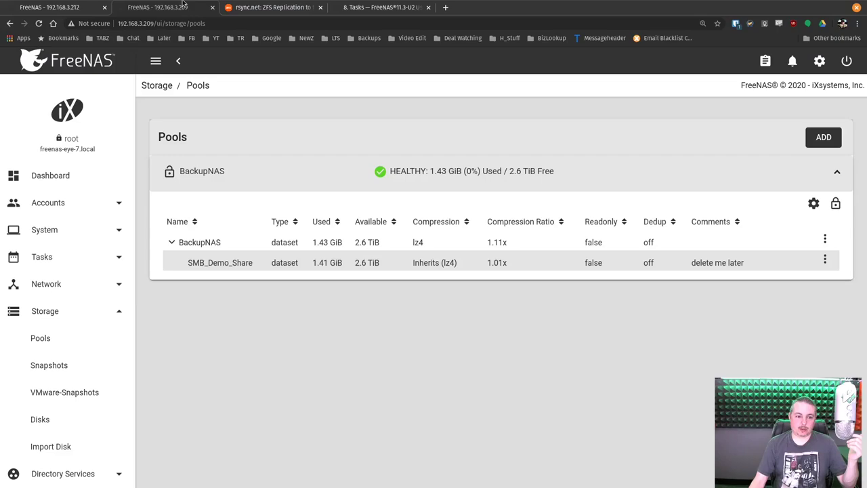
Check snapshot auto-2020-05-04_20-09's details on the backup server, then return to 192.168.3.212
click(47, 366)
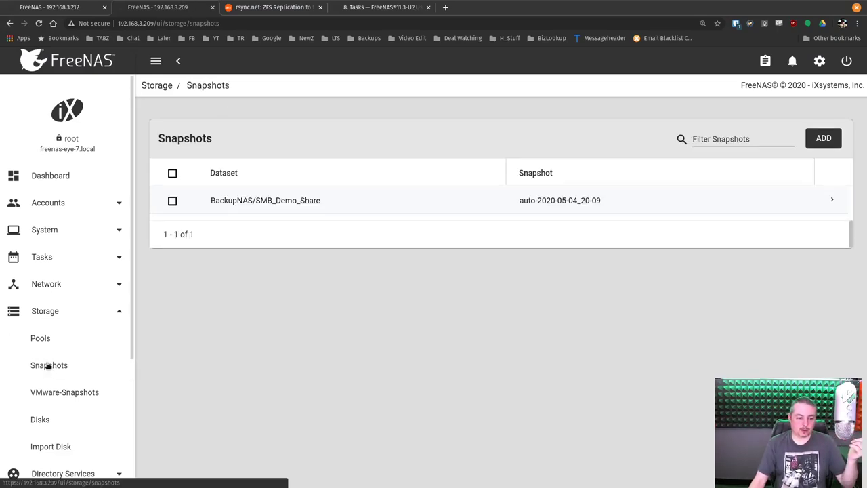
click(830, 203)
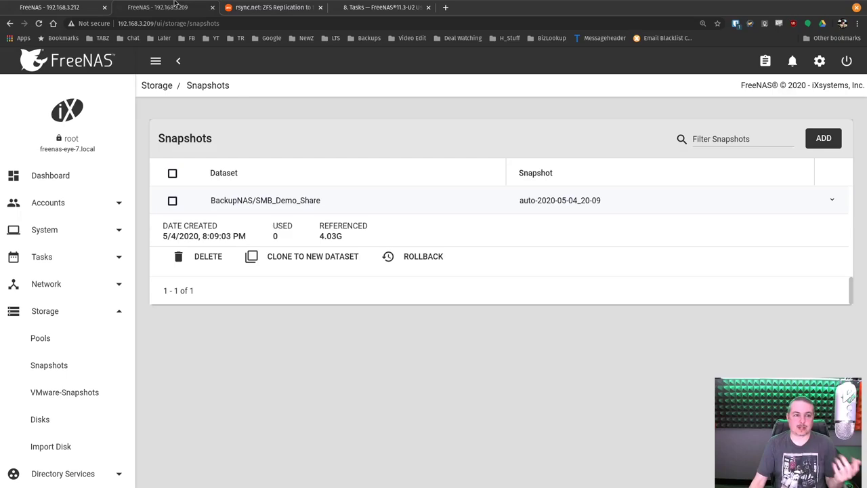
key(ctrl+Page_Up)
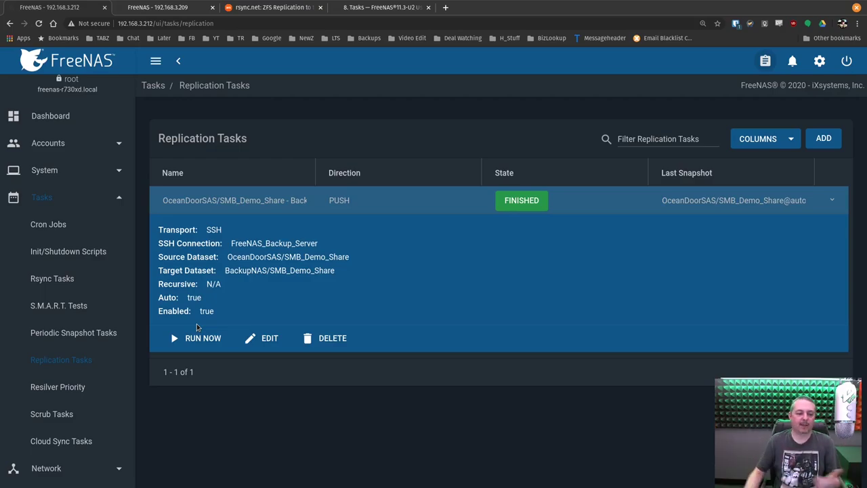
Open the OceanDoorSAS/SMB_Demo_Share periodic snapshot task for editing
click(67, 336)
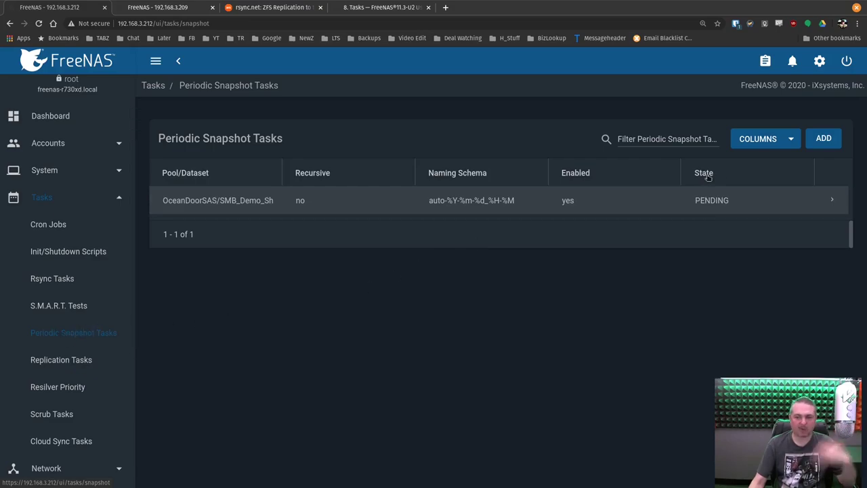
click(832, 202)
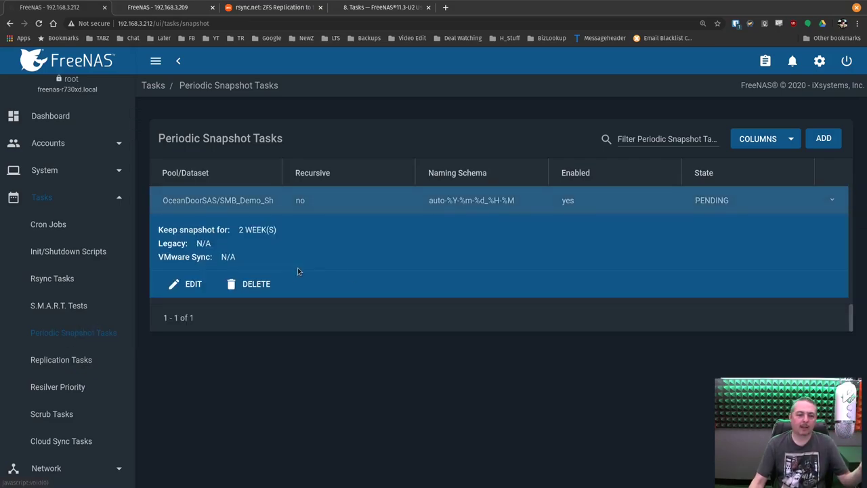
click(184, 288)
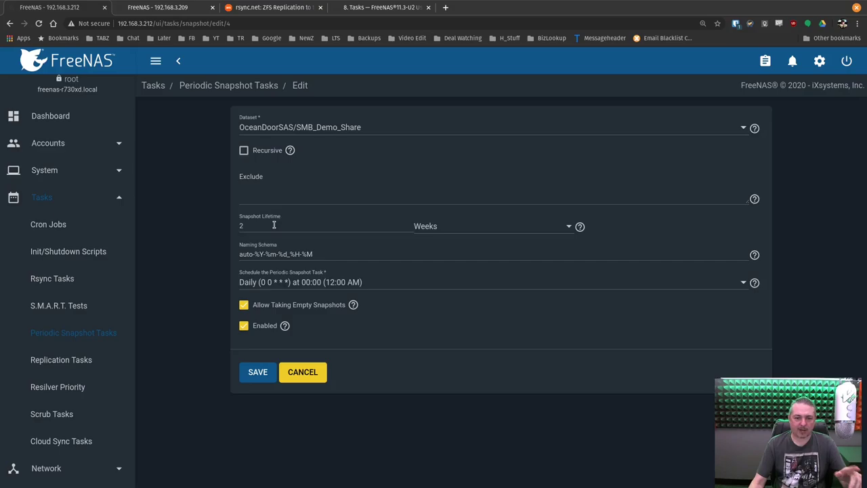
Give it a custom schedule based on Hourly with minutes set to *, and save
click(278, 284)
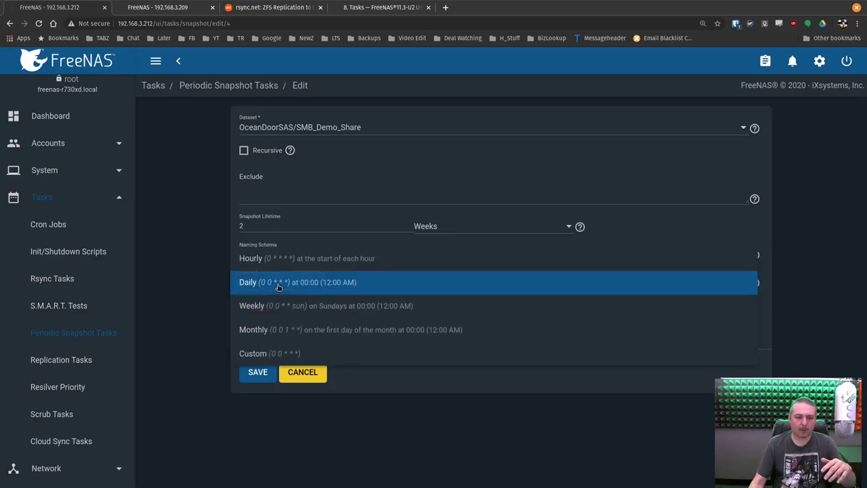
click(269, 353)
click(478, 141)
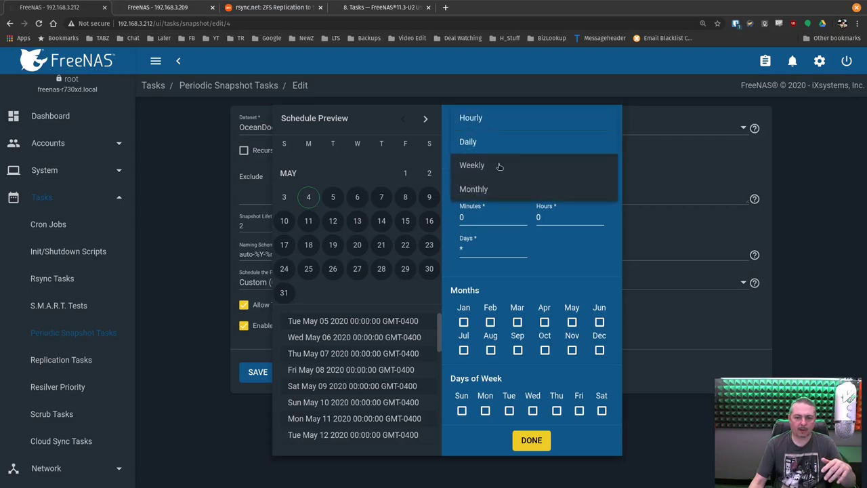
click(481, 119)
click(494, 217)
key(BackSpace)
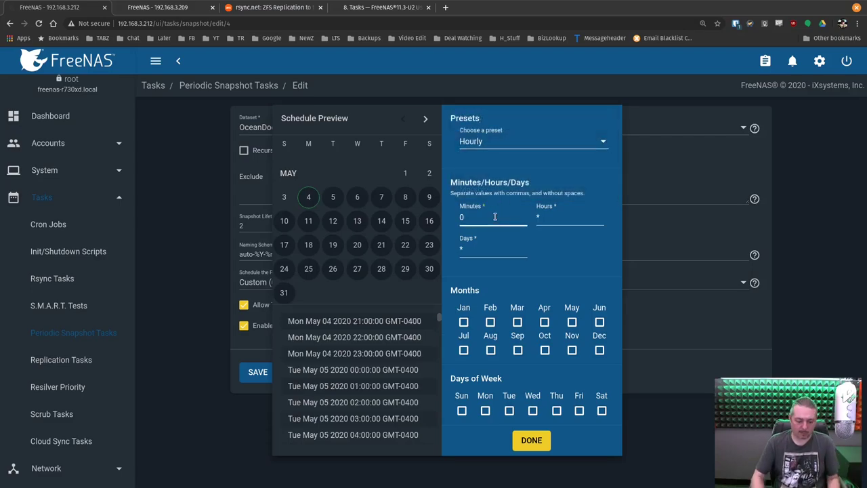
text(*)
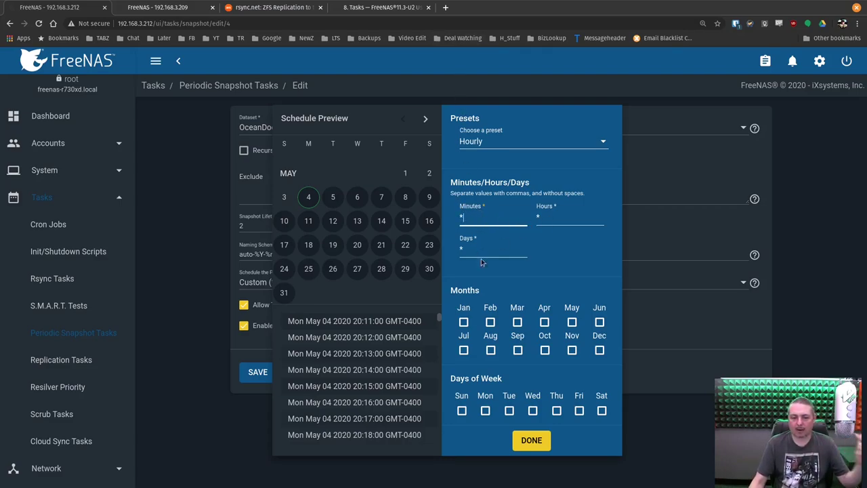
click(531, 440)
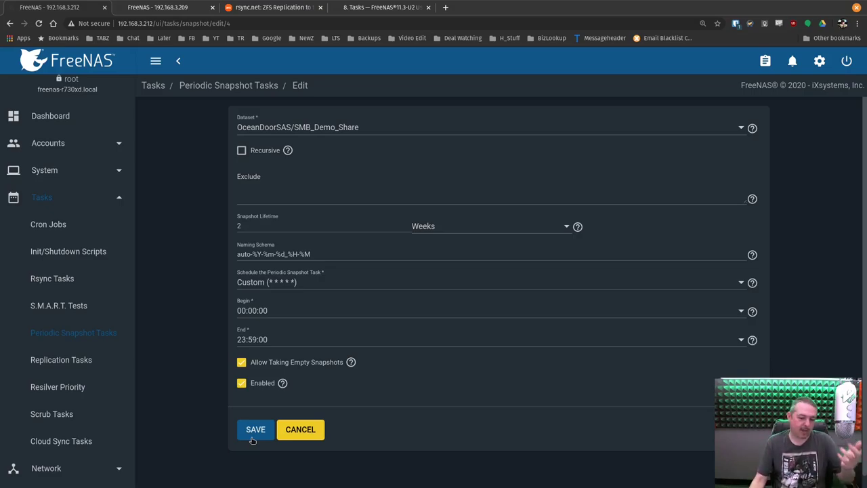
click(253, 438)
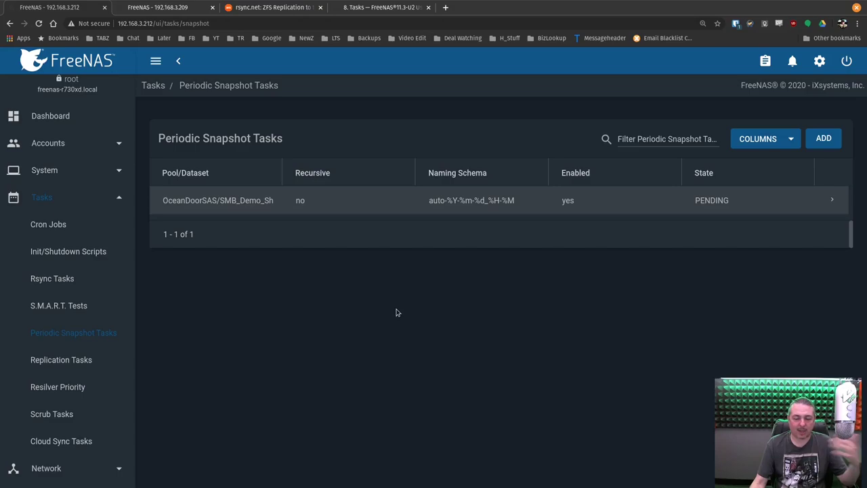
Expand the OceanDoorSAS/SMB_Demo_Share snapshot task to show its 2-week lifetime and FINISHED state
click(833, 202)
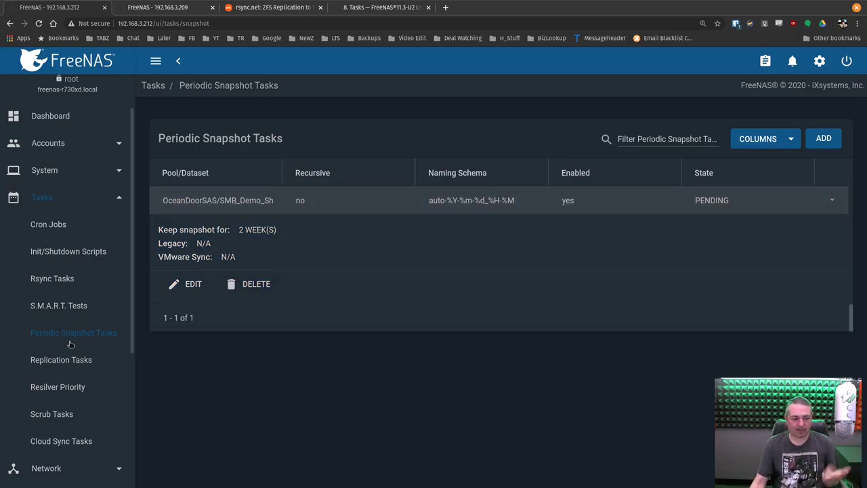
scroll(81, 325, down, 3)
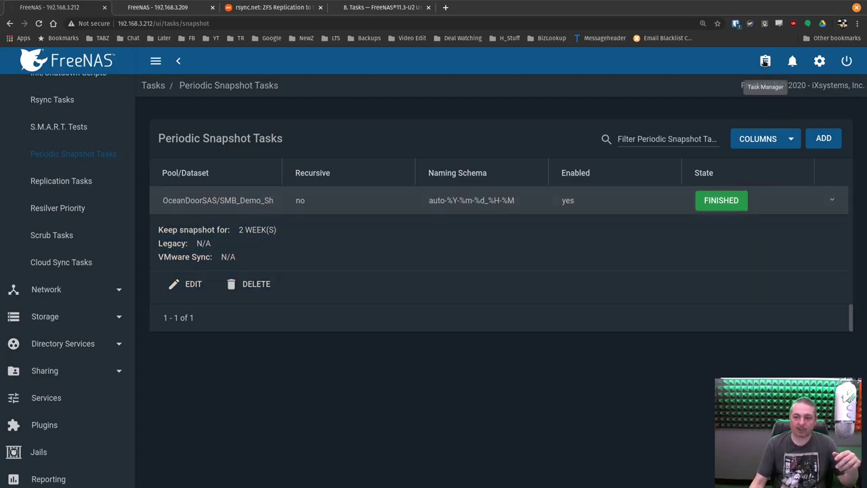
Check the jobs list, then open Storage > Snapshots on the main server
click(764, 61)
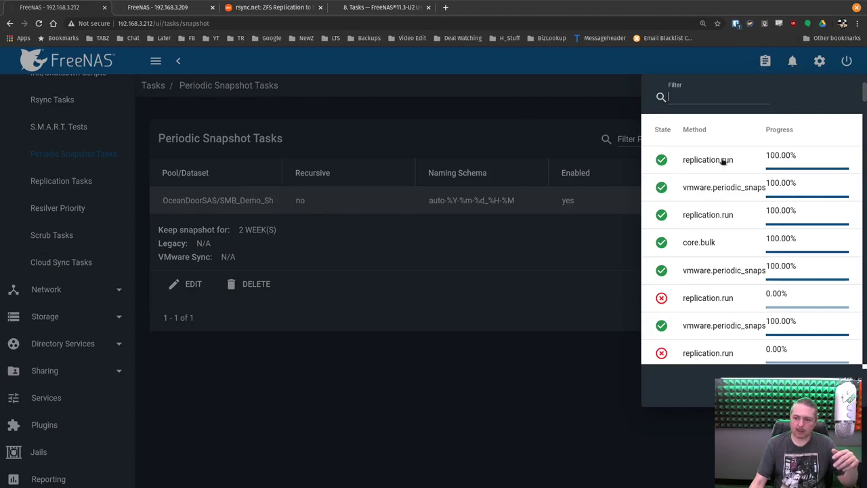
click(610, 203)
scroll(62, 382, down, 2)
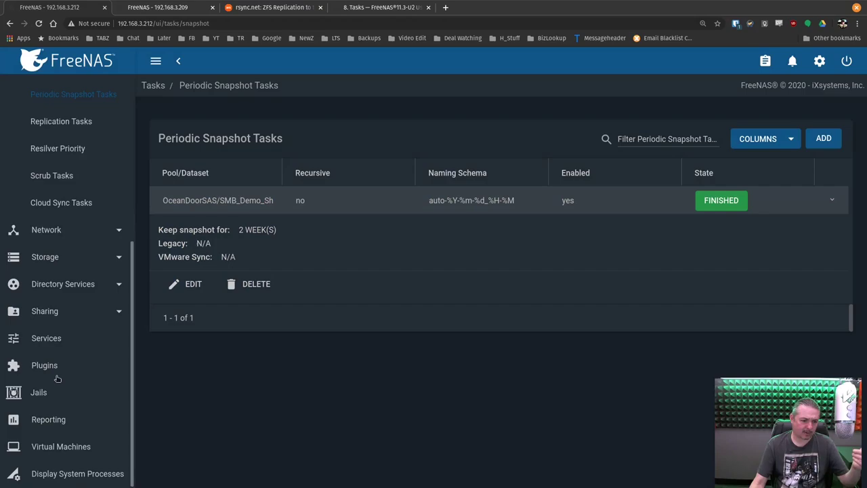
click(56, 259)
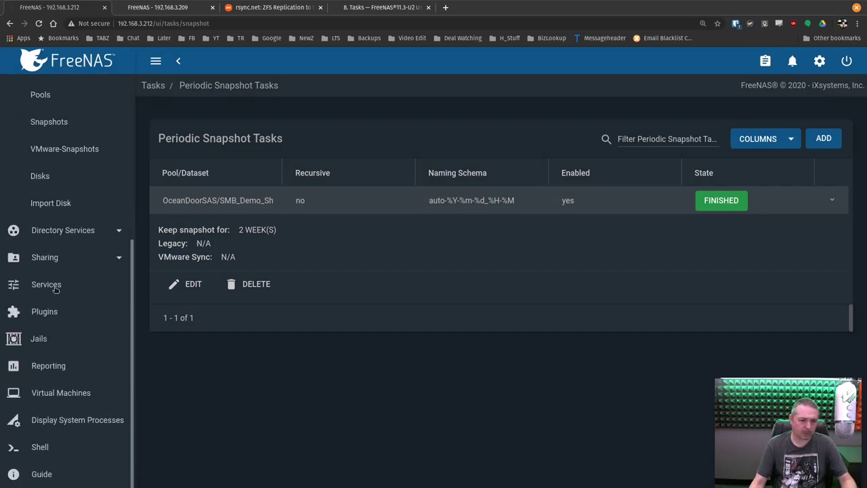
scroll(54, 203, up, 1)
click(48, 214)
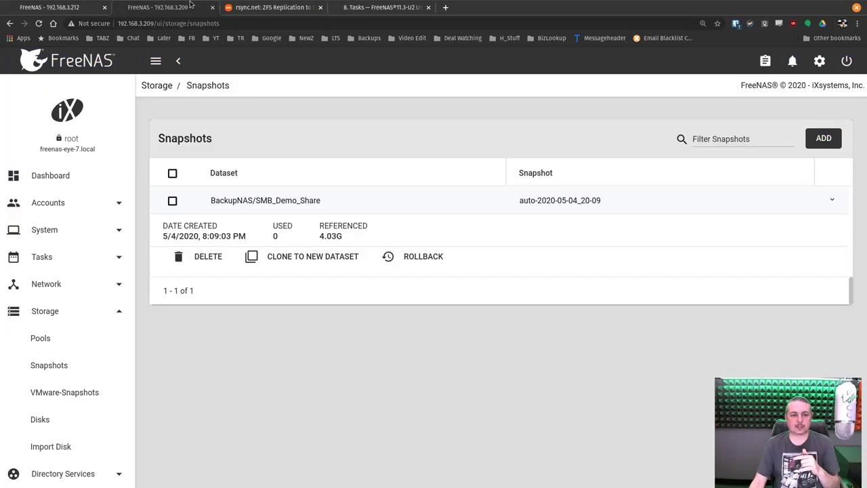
Confirm the backup server's snapshot list also received them, then return to the main server
click(163, 8)
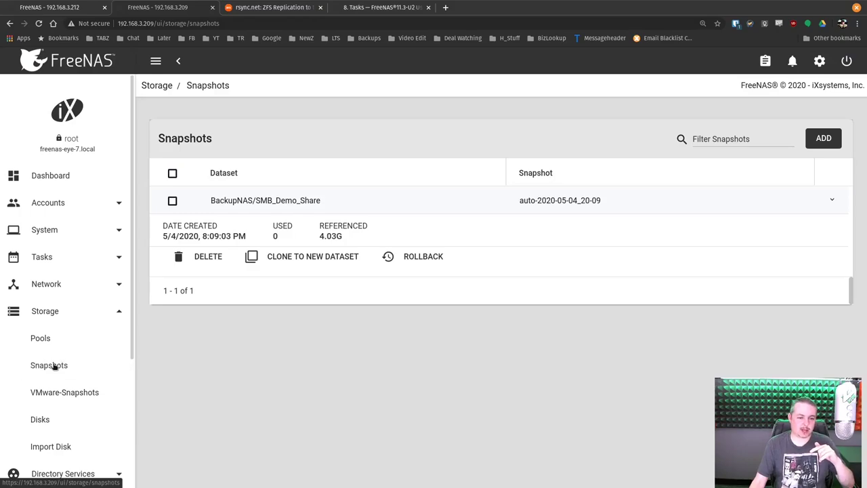
click(53, 391)
click(42, 338)
click(54, 365)
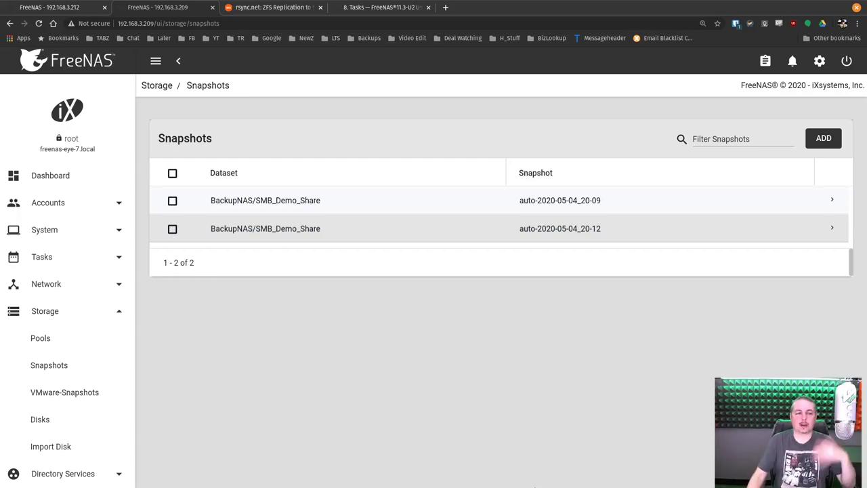
key(ctrl+shift+Tab)
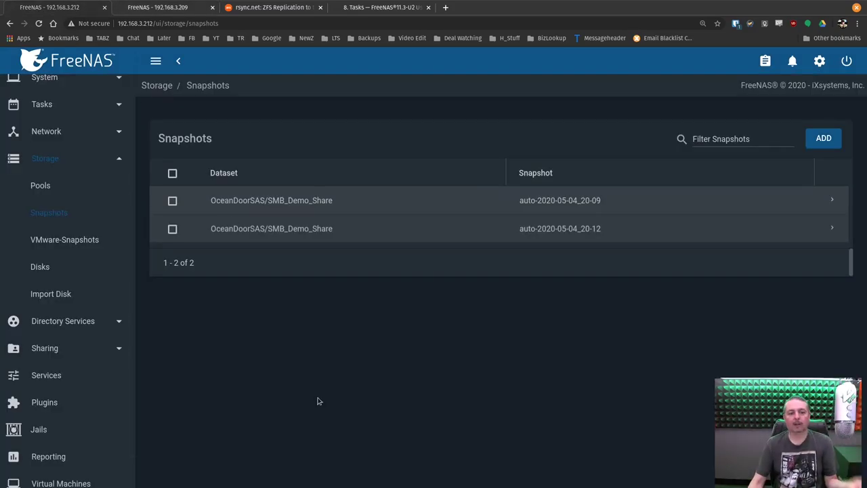
Go to Tasks > Replication Tasks and start adding a new replication task
scroll(82, 250, up, 2)
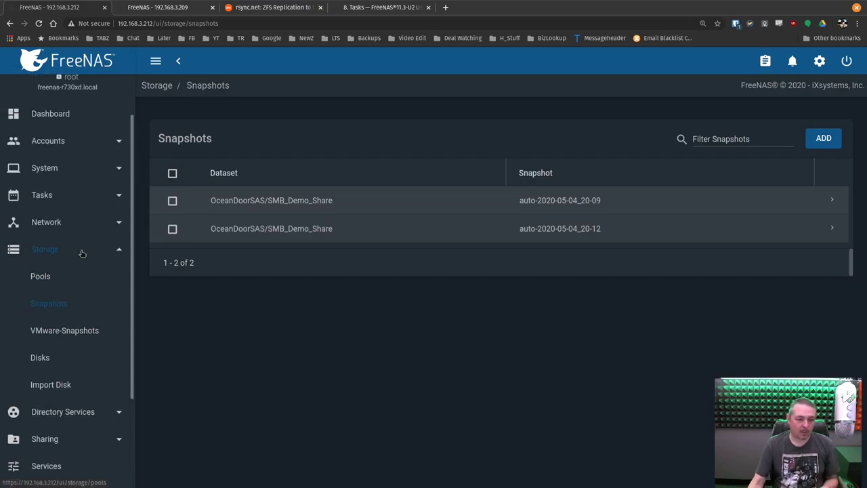
click(68, 249)
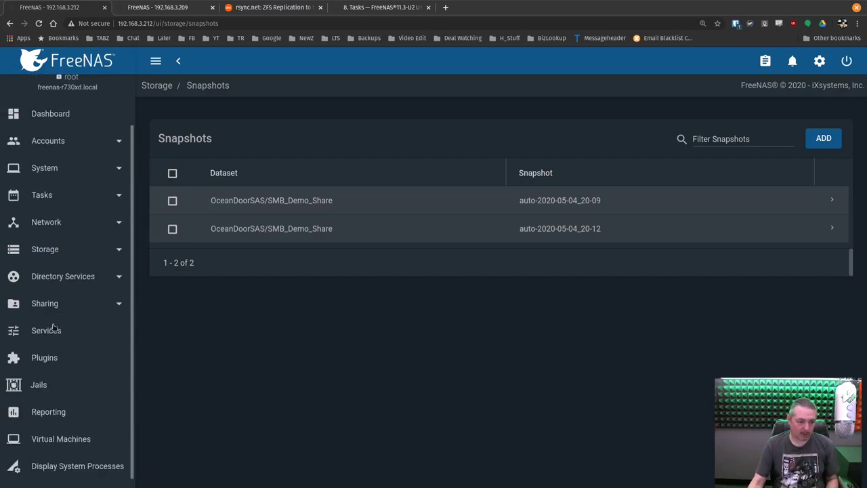
click(59, 206)
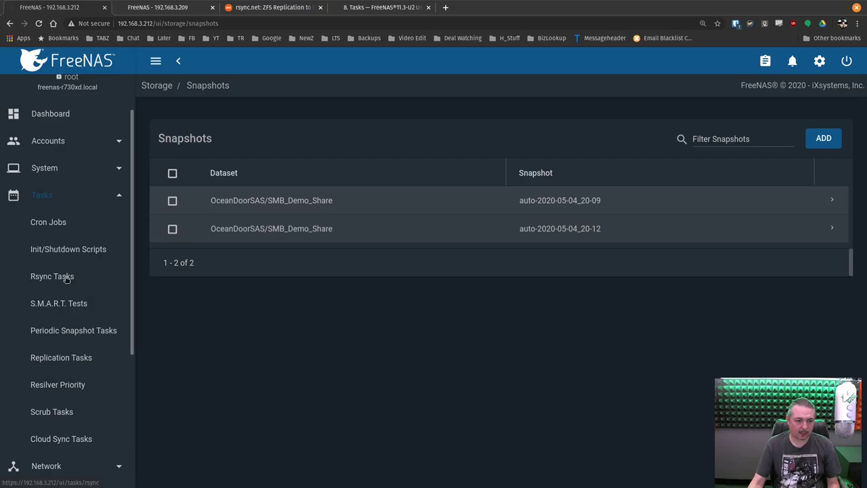
scroll(65, 278, down, 1)
scroll(66, 278, down, 2)
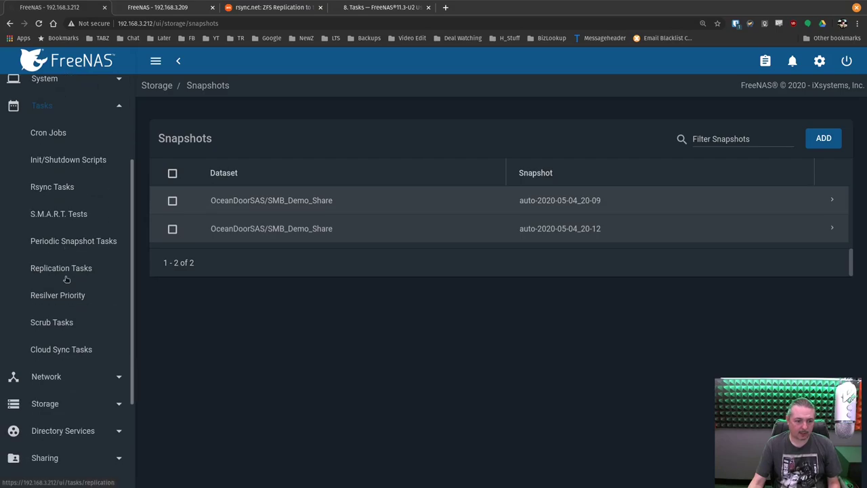
click(83, 242)
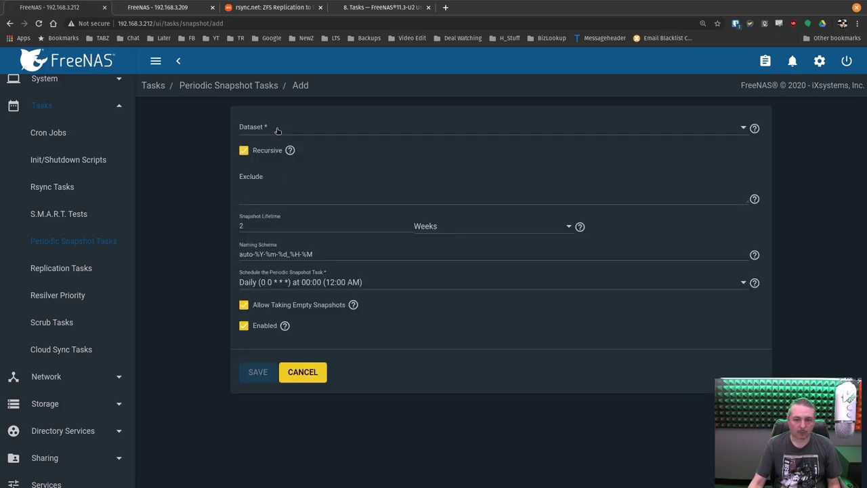
click(68, 268)
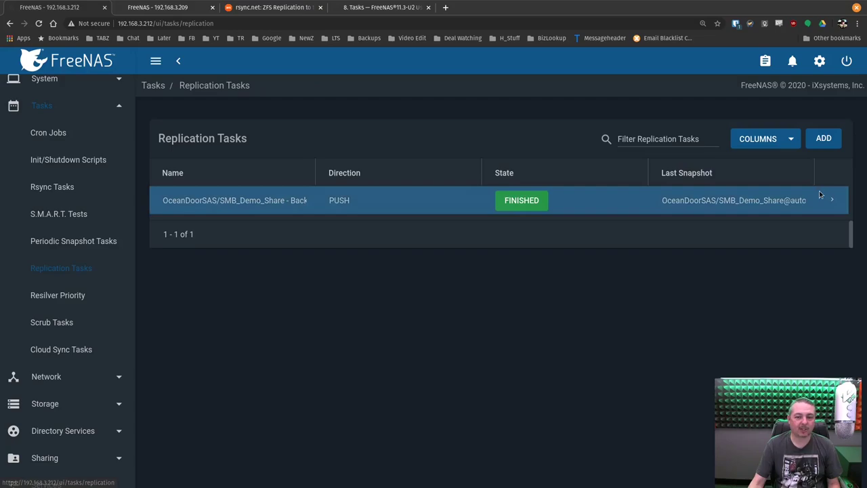
click(822, 147)
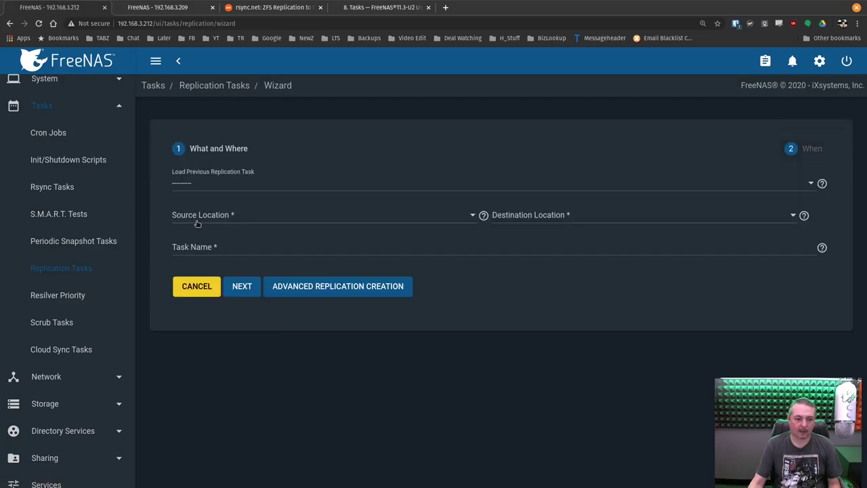
Set the source to OceanDoorSAS/iocage on this system, including child datasets recursively
click(198, 223)
click(200, 217)
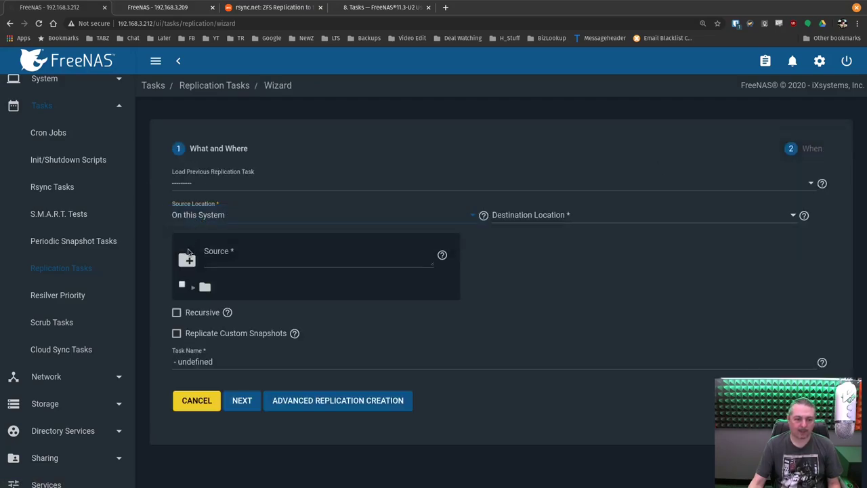
click(191, 287)
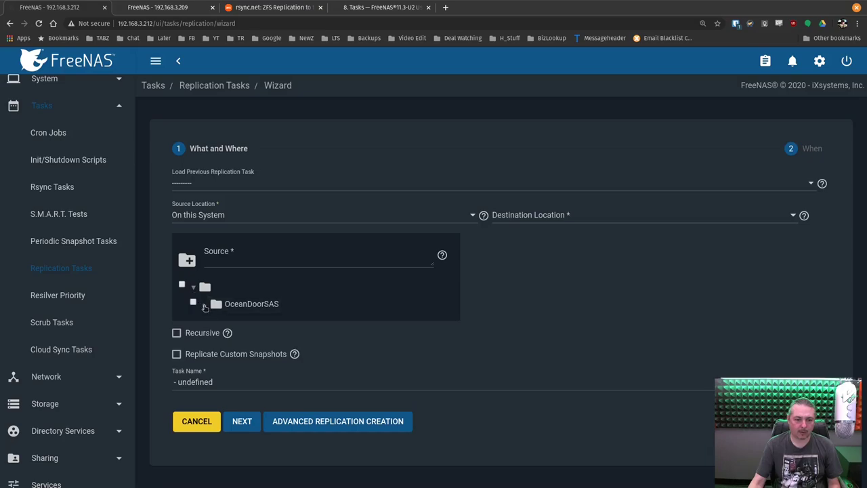
click(205, 304)
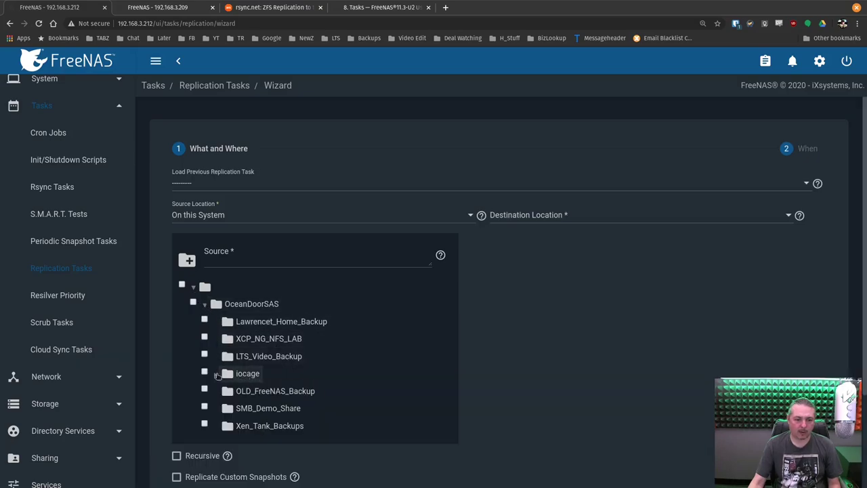
click(204, 372)
scroll(315, 366, down, 3)
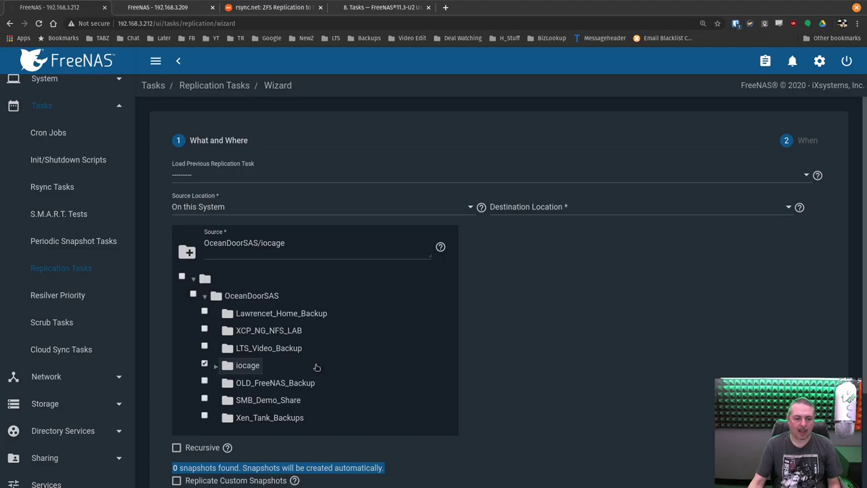
scroll(315, 366, up, 2)
scroll(315, 364, down, 2)
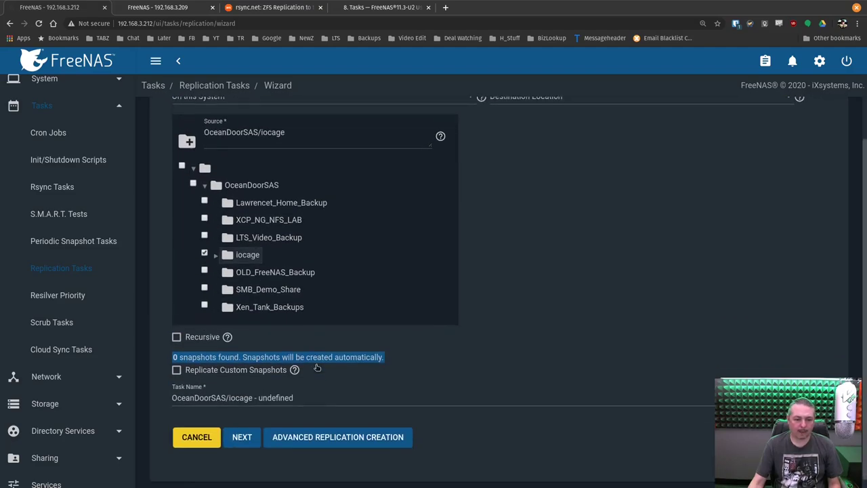
click(178, 328)
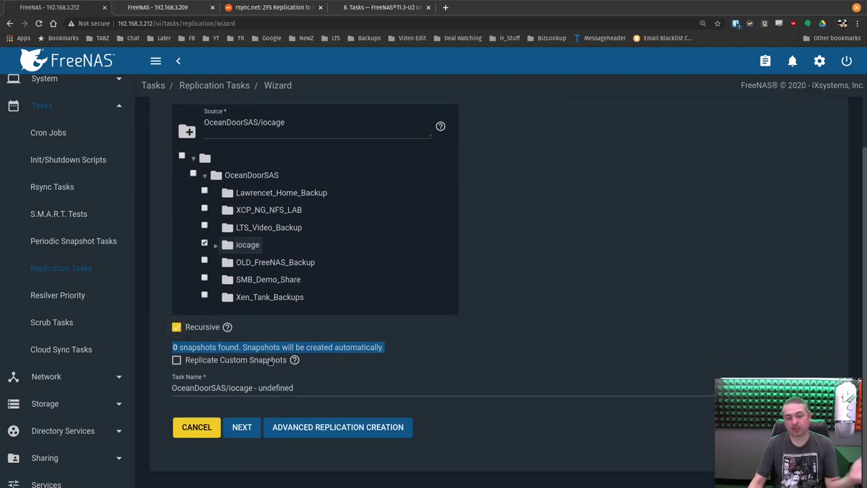
click(214, 247)
scroll(280, 279, down, 3)
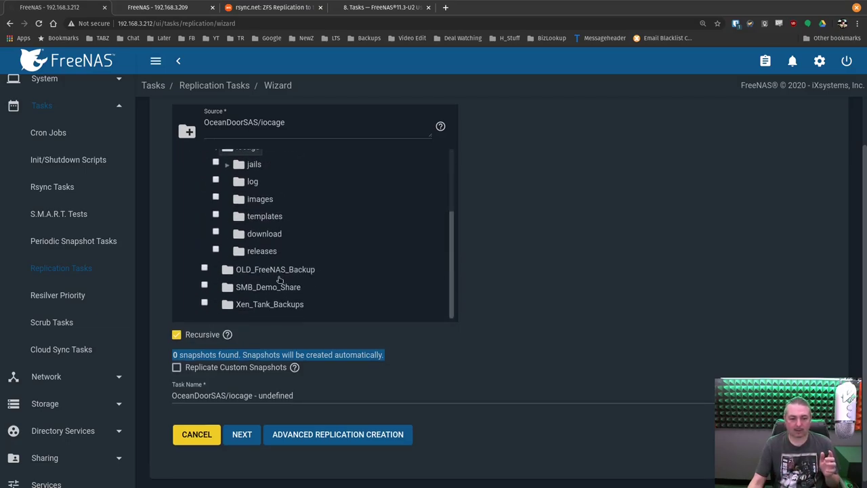
scroll(280, 279, up, 3)
scroll(281, 278, up, 2)
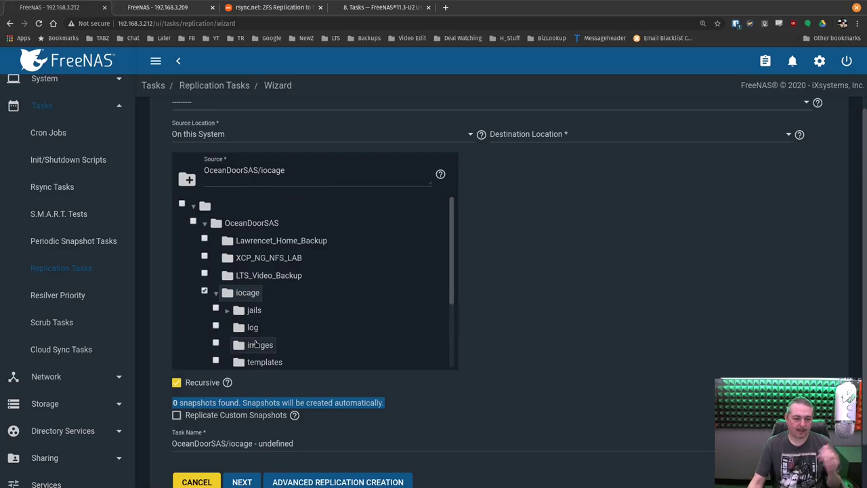
scroll(255, 344, down, 2)
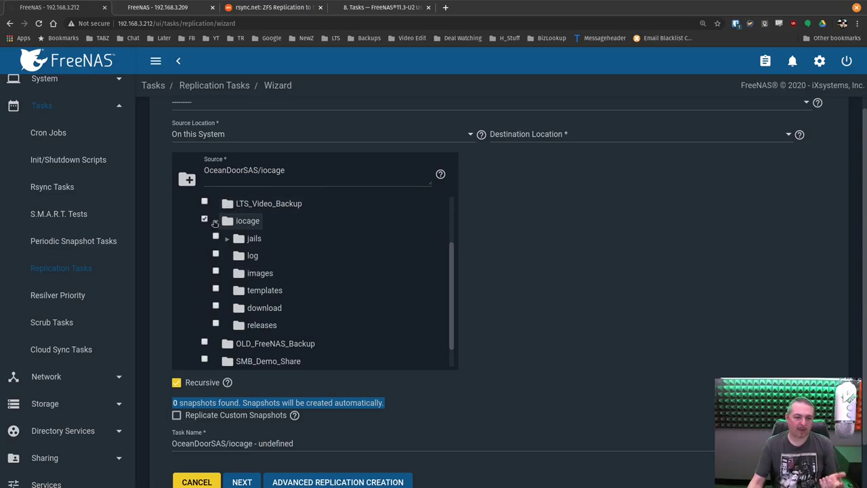
scroll(290, 300, down, 1)
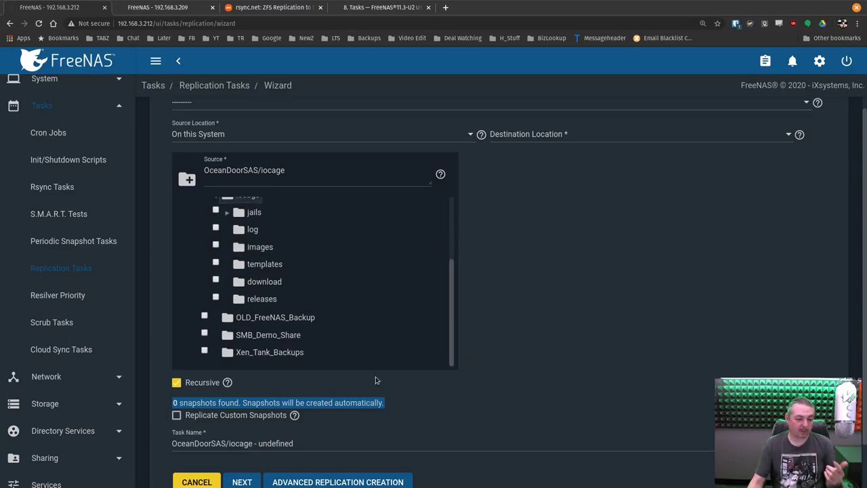
scroll(374, 381, down, 1)
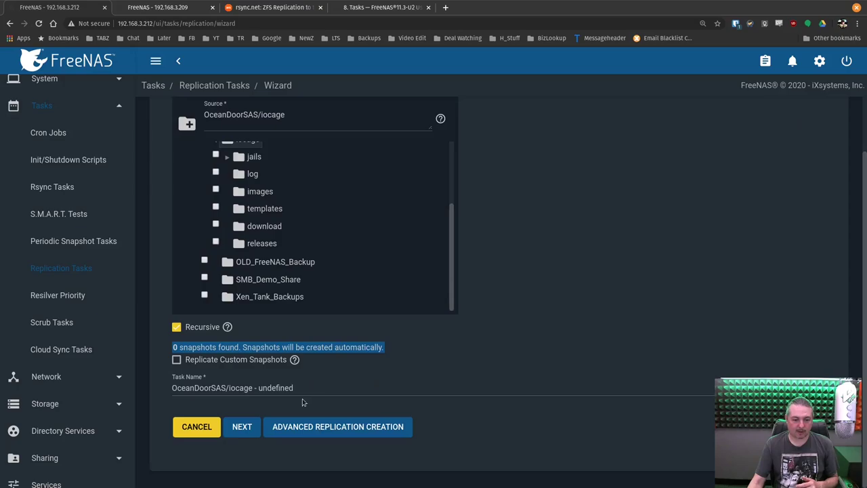
scroll(303, 403, up, 2)
scroll(309, 397, up, 3)
Set the destination to BackupNAS/IO_Cage_Backup on a different system via FreeNAS_Backup_Server
click(526, 216)
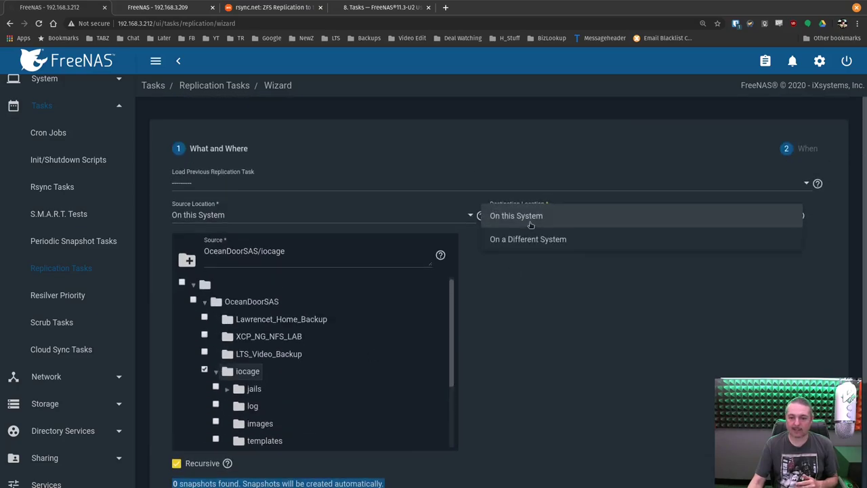
click(530, 237)
click(529, 247)
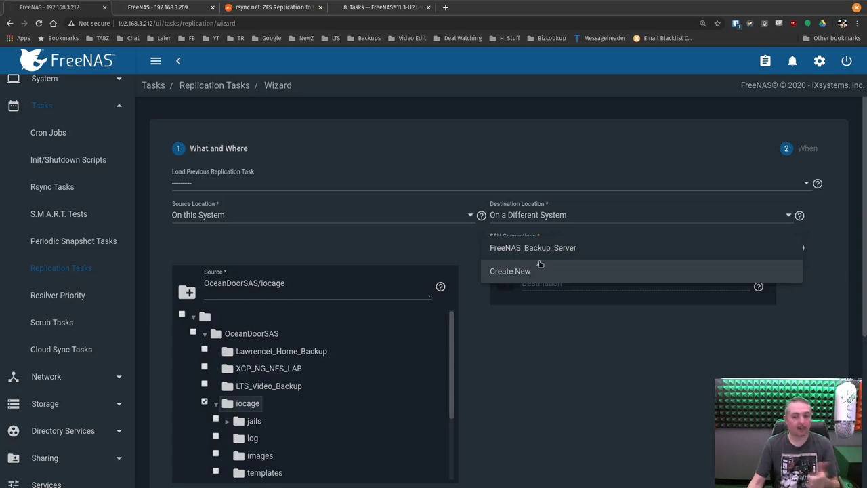
click(547, 250)
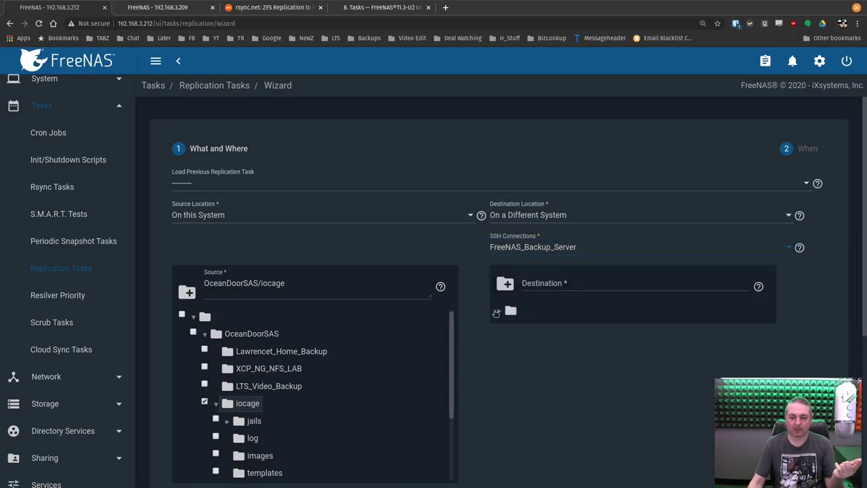
click(497, 311)
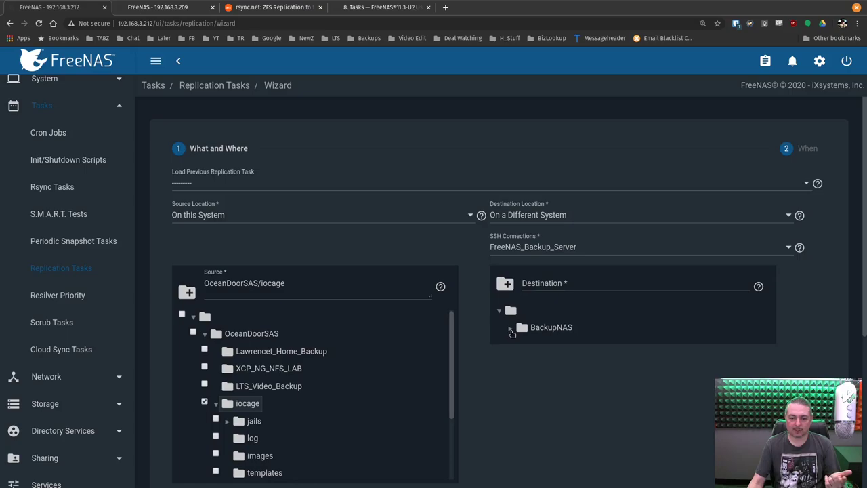
click(512, 329)
click(555, 329)
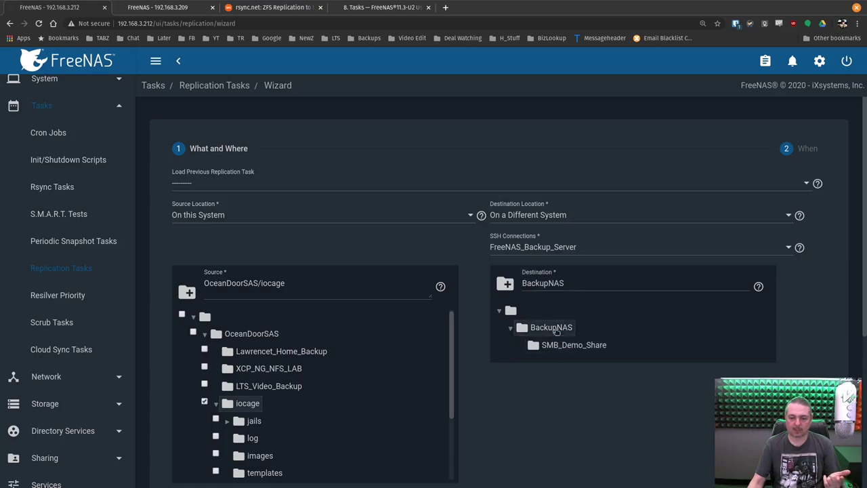
click(626, 284)
text(/)
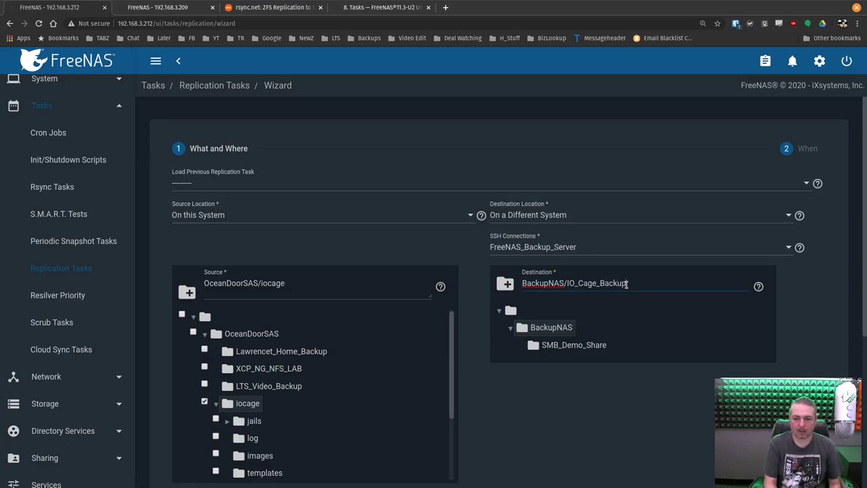
text(IO_Cage_Backup)
Continue to scheduling and start the iocage replication
scroll(590, 279, down, 3)
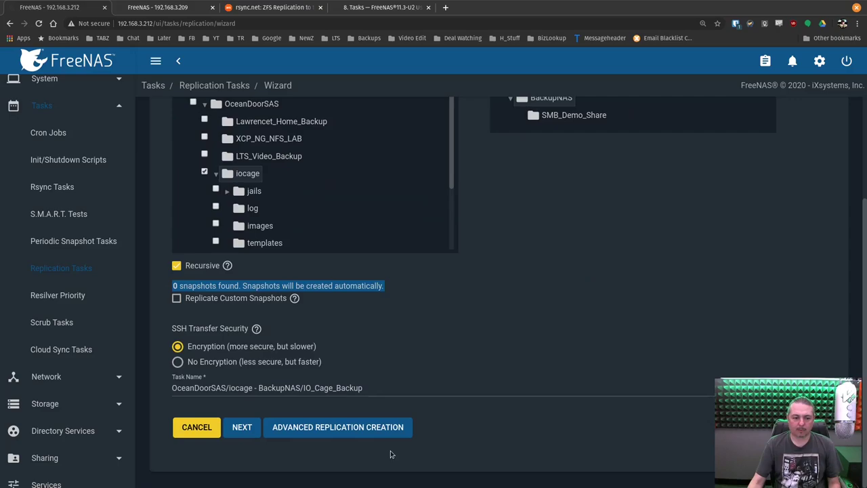
click(242, 428)
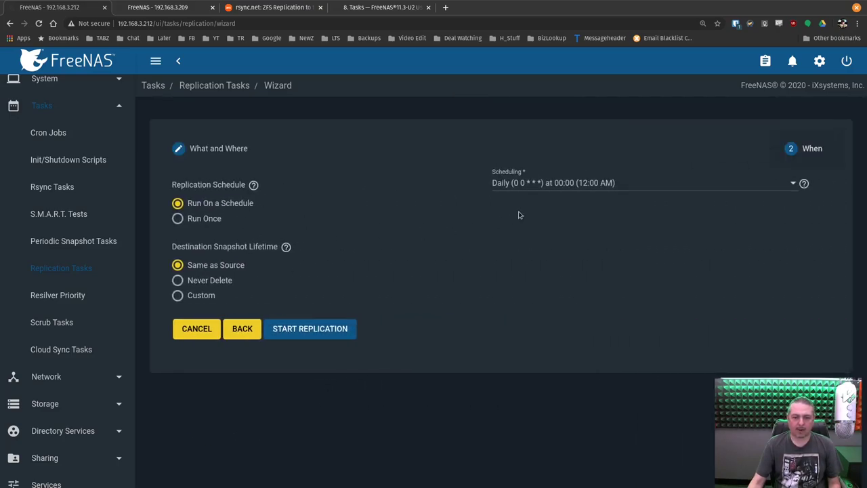
click(288, 336)
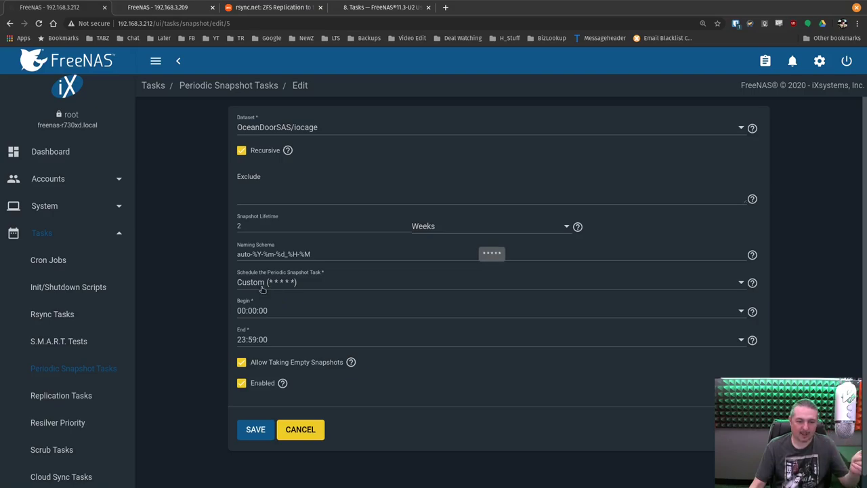
Leave the iocage snapshot task's schedule unchanged and cancel the edit
click(262, 289)
click(263, 287)
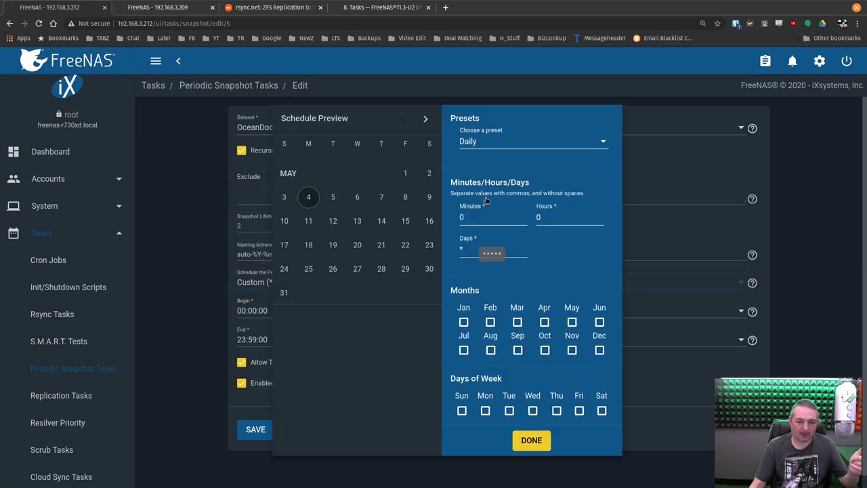
click(532, 442)
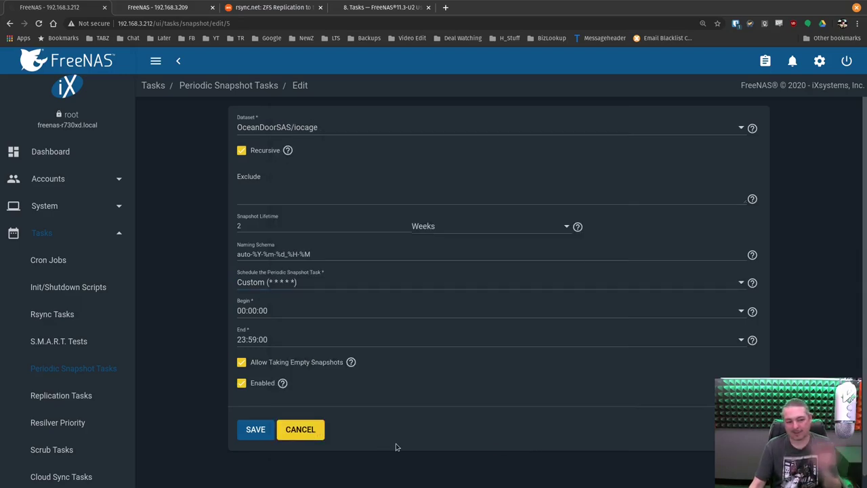
click(300, 429)
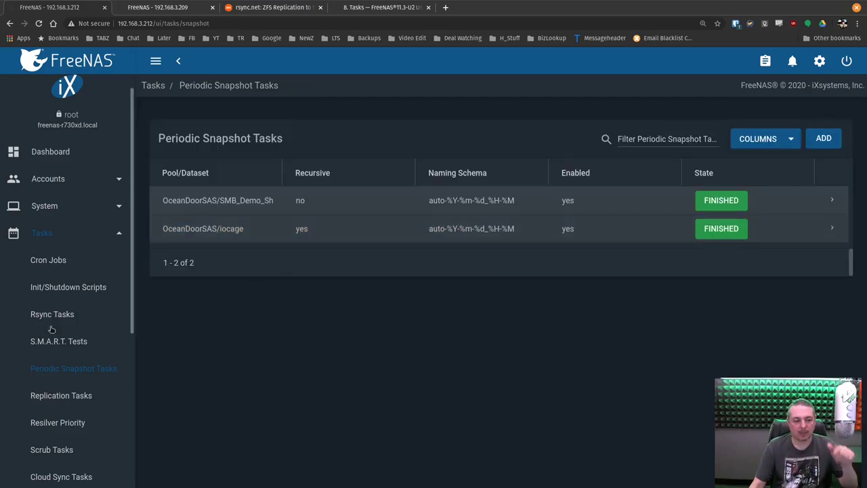
Expand the iocage to BackupNAS/IO_Cage_Backup task in Replication Tasks to show its details
scroll(67, 287, down, 2)
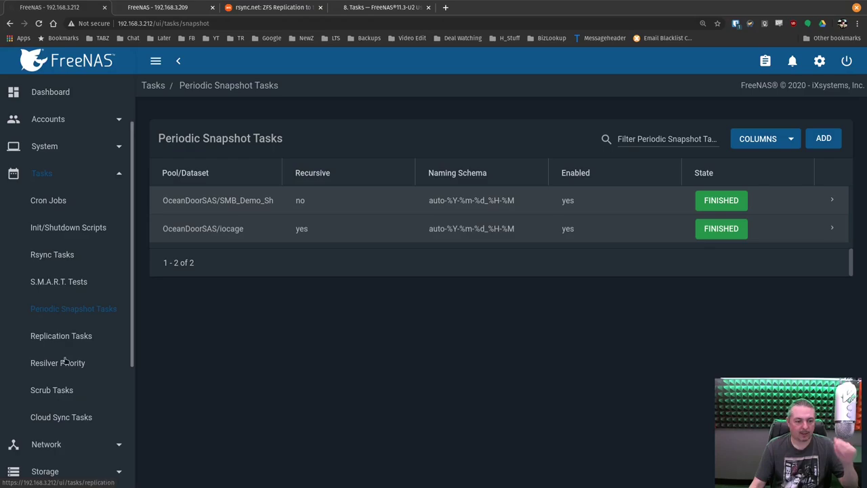
click(76, 337)
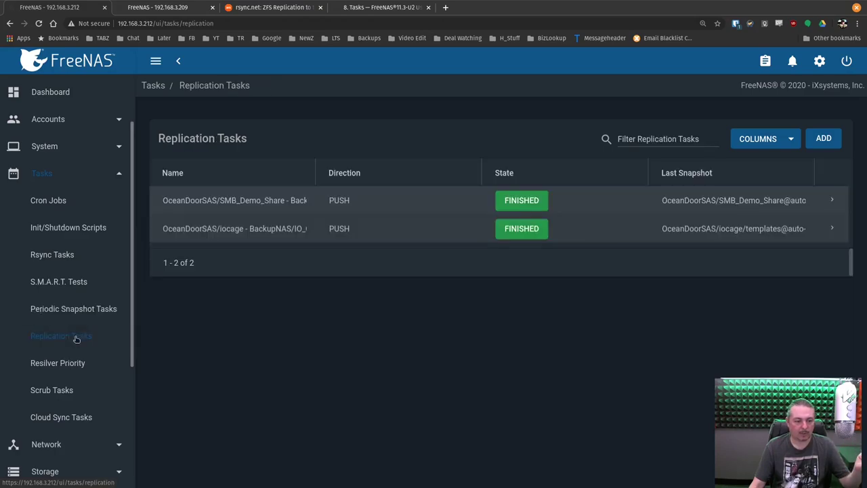
click(832, 232)
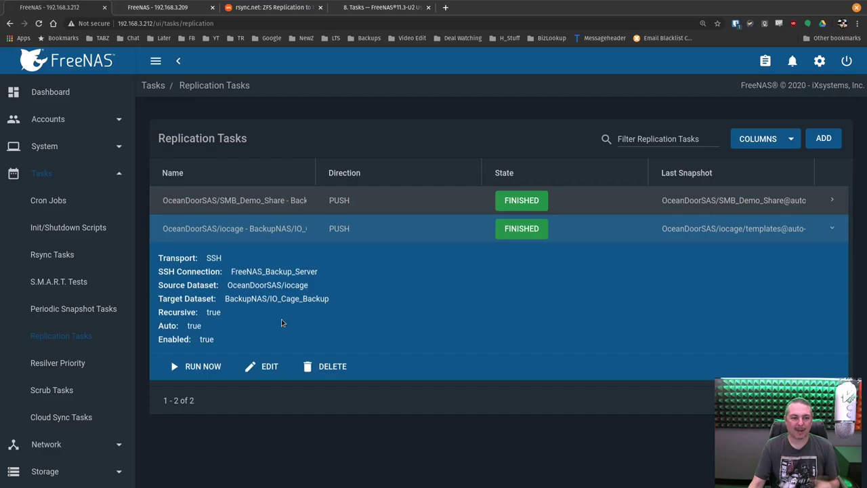
On the 192.168.3.209 backup server, browse the 16 snapshots, including the IO_Cage_Backup child datasets
click(170, 10)
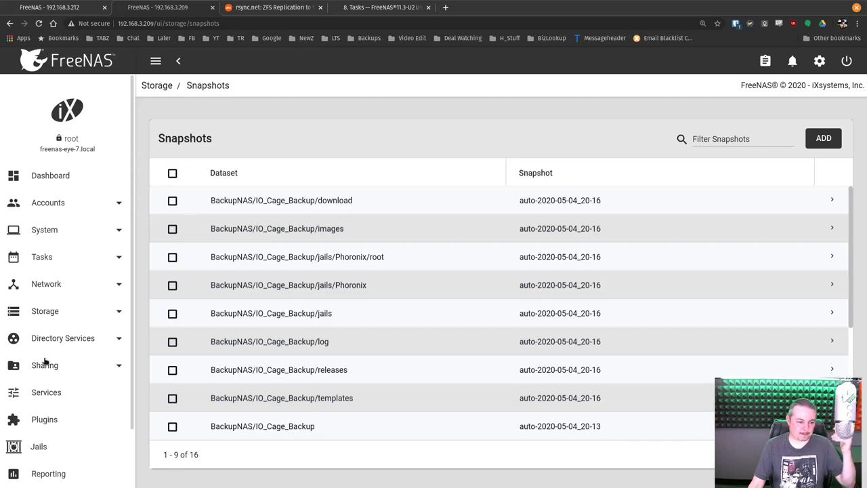
scroll(58, 338, down, 2)
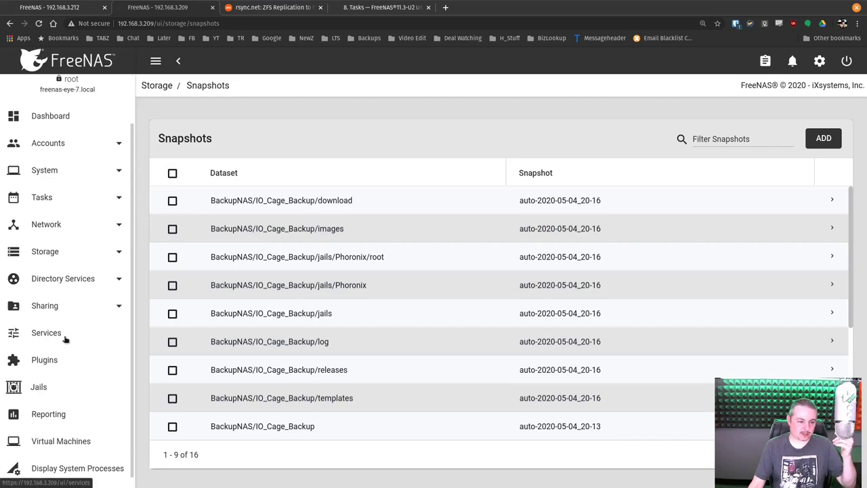
click(49, 254)
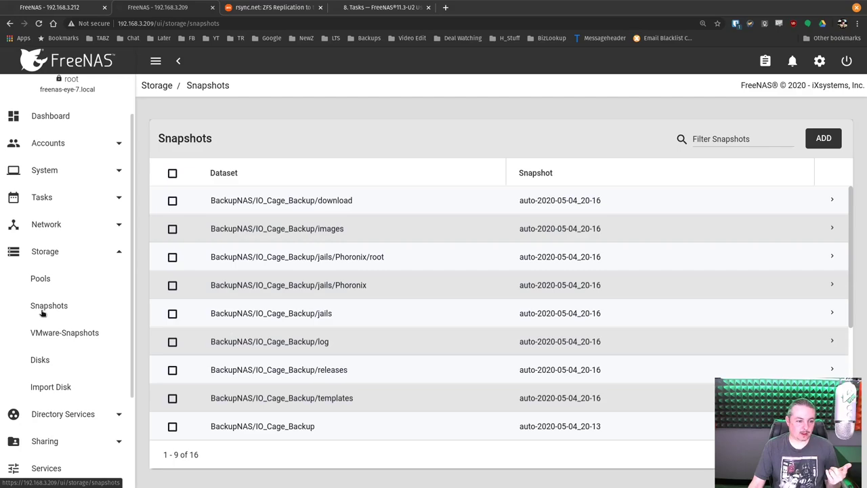
click(42, 308)
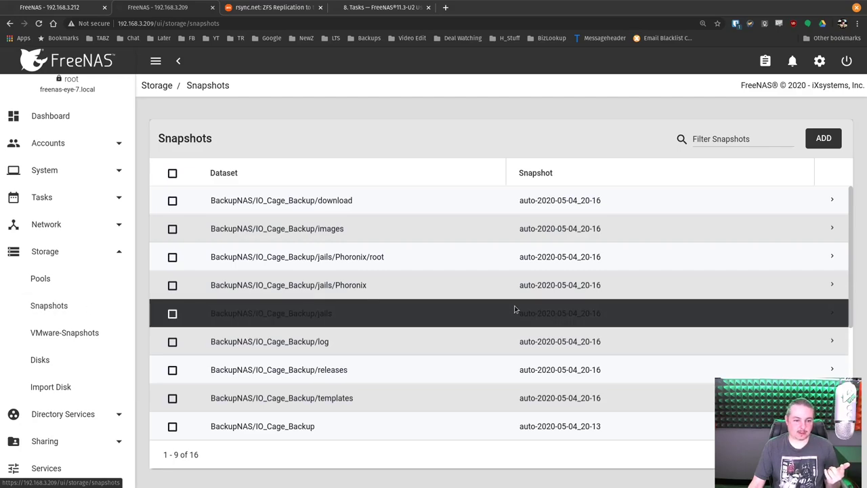
scroll(515, 310, down, 3)
scroll(515, 309, up, 4)
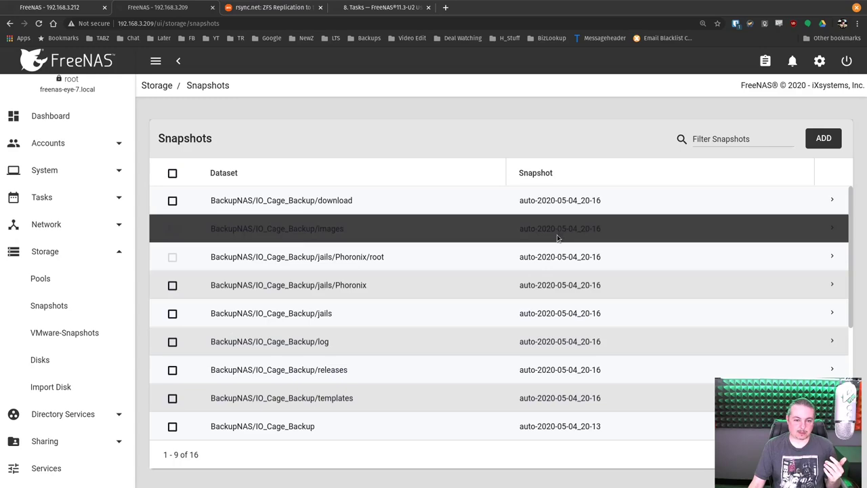
scroll(596, 266, down, 2)
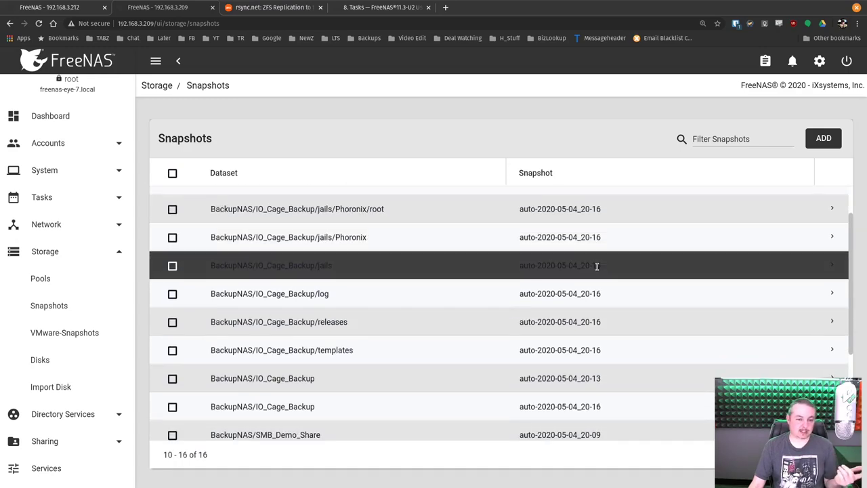
scroll(597, 266, down, 4)
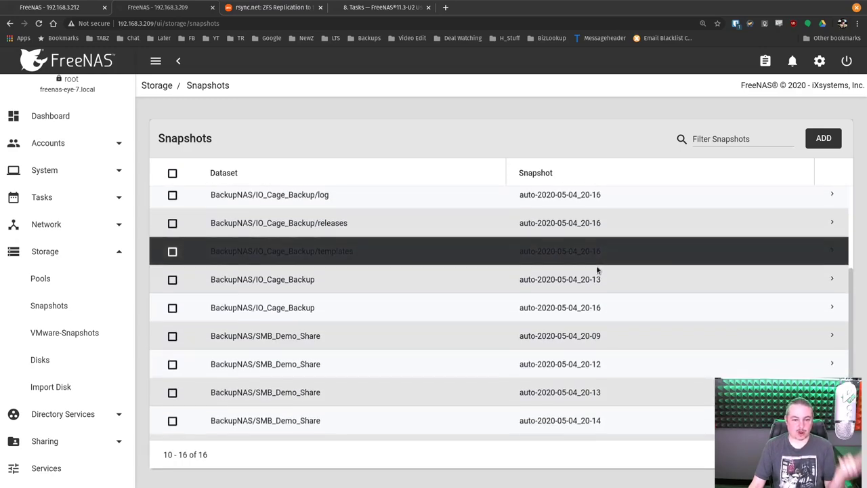
scroll(597, 269, down, 2)
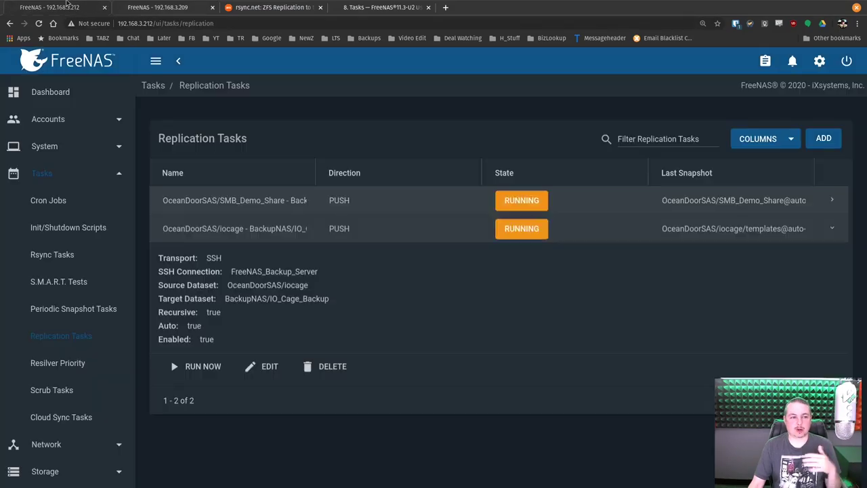
Back on the 192.168.3.212 server, review the replication task details and highlight the Recursive value
click(51, 7)
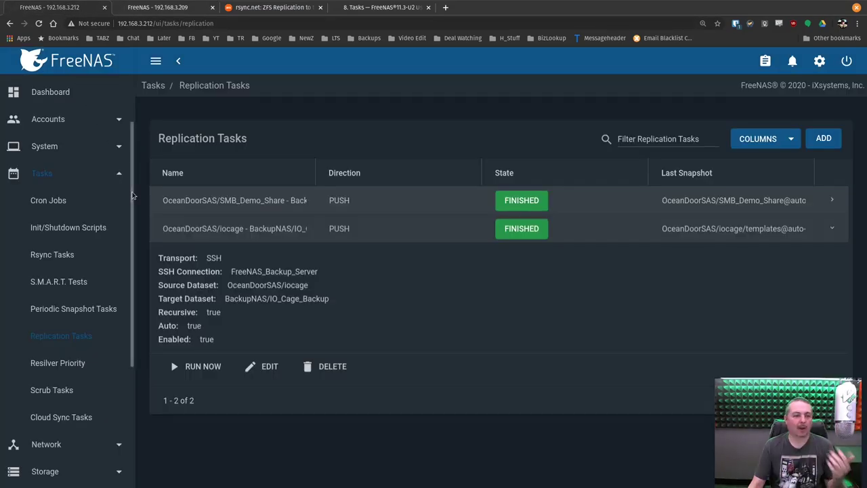
click(47, 172)
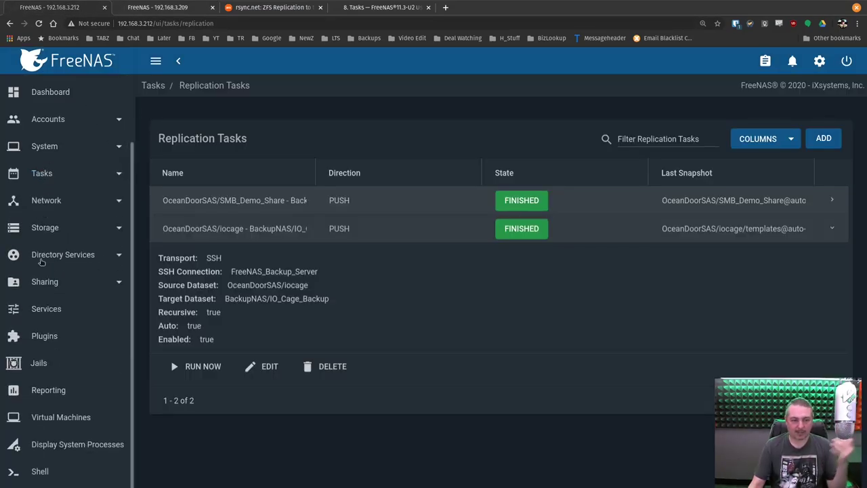
scroll(49, 238, up, 2)
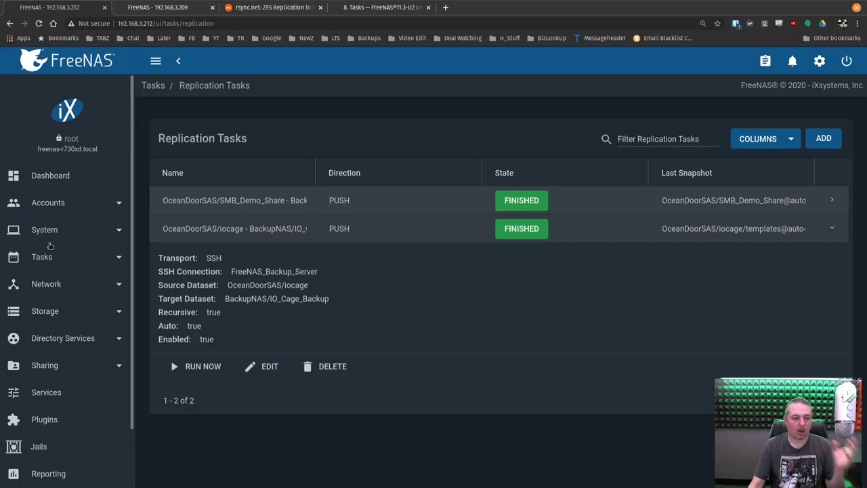
scroll(49, 238, down, 2)
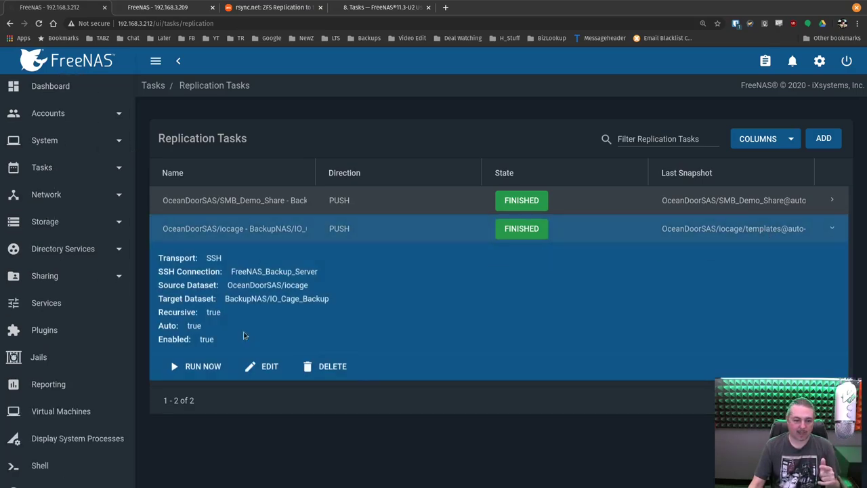
drag(156, 314, 249, 321)
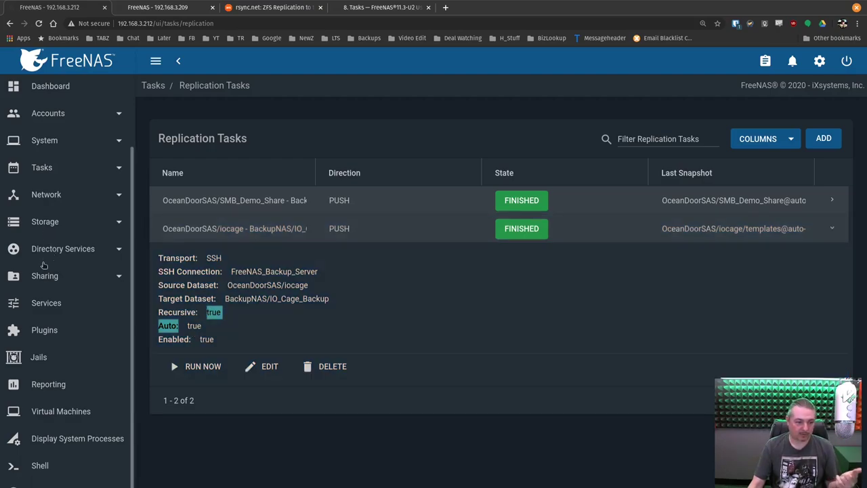
scroll(45, 265, up, 1)
scroll(44, 279, down, 2)
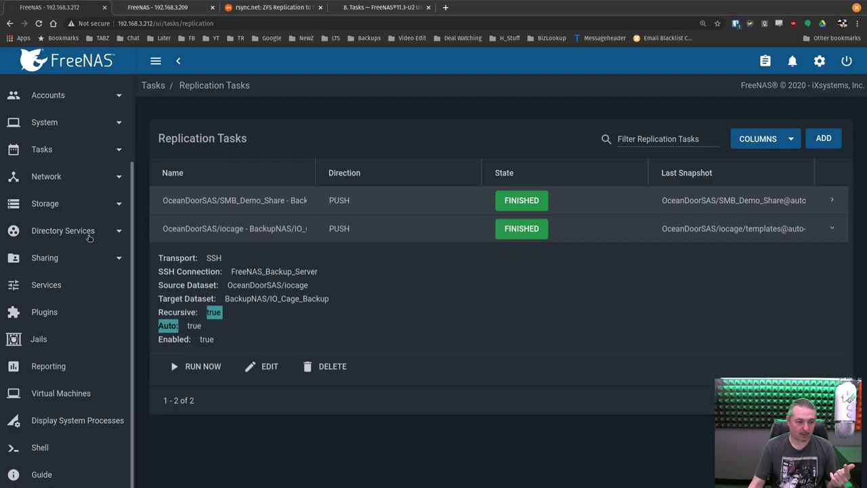
scroll(72, 185, up, 1)
Expand the OceanDoorSAS/iocage periodic snapshot task to show its 2-week retention
click(72, 181)
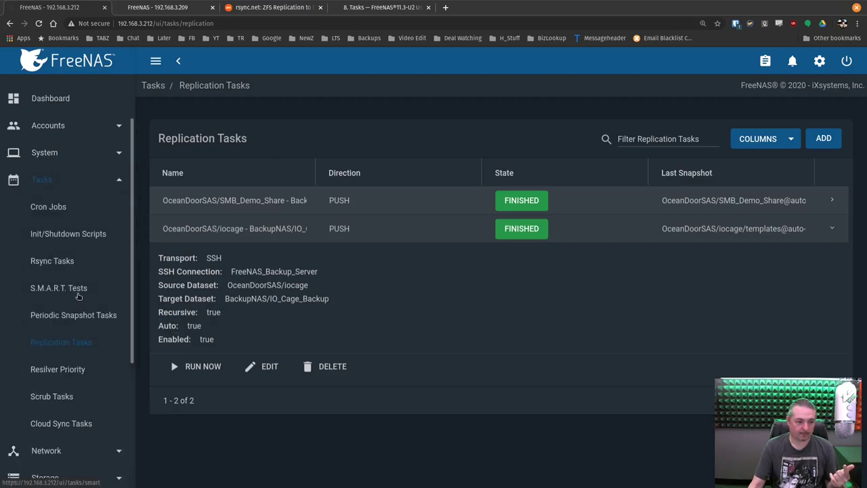
click(77, 317)
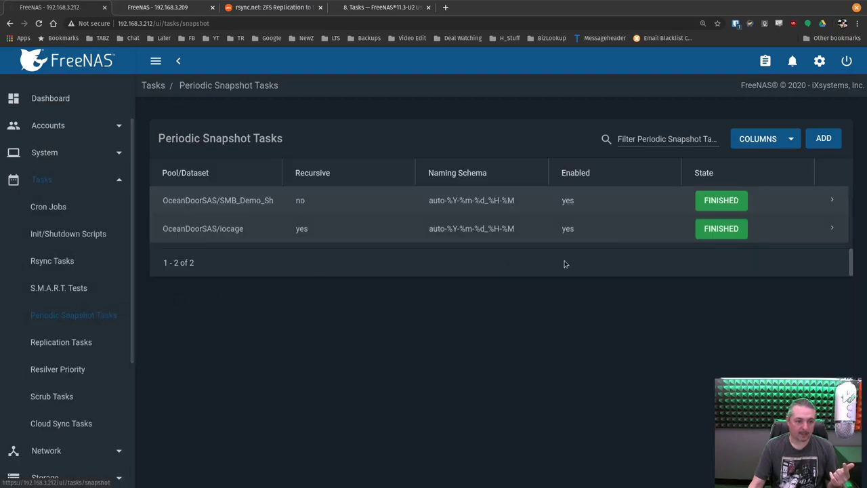
click(831, 230)
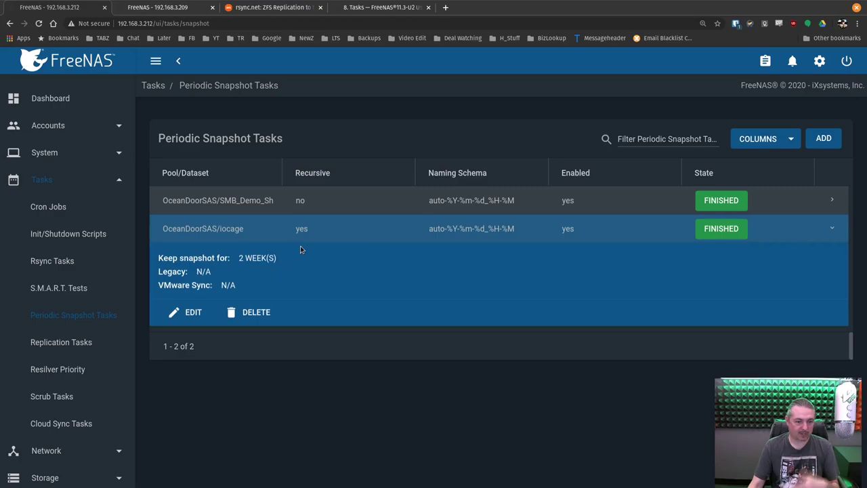
scroll(68, 271, down, 5)
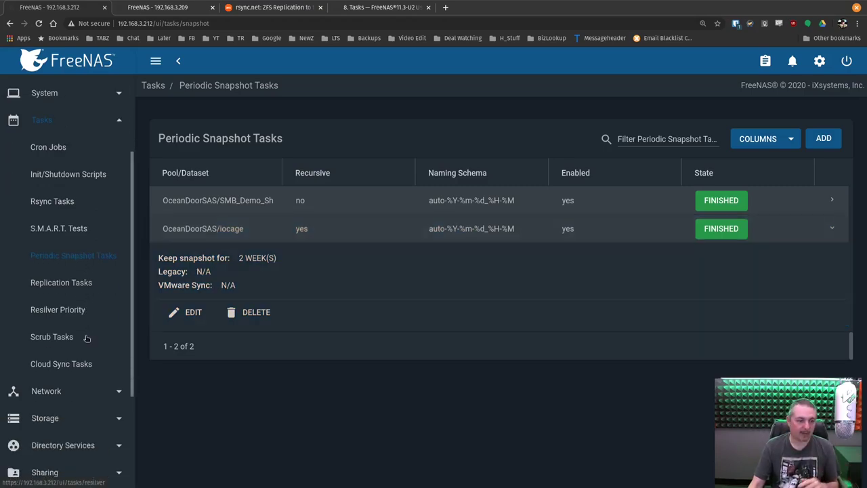
Scroll through the main server's snapshot list, which reaches 86 entries
click(45, 299)
scroll(56, 305, down, 4)
scroll(61, 203, up, 2)
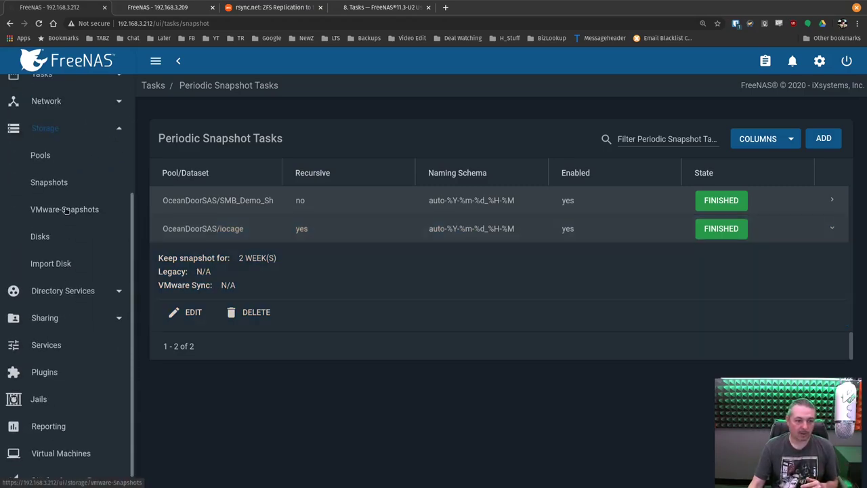
click(61, 186)
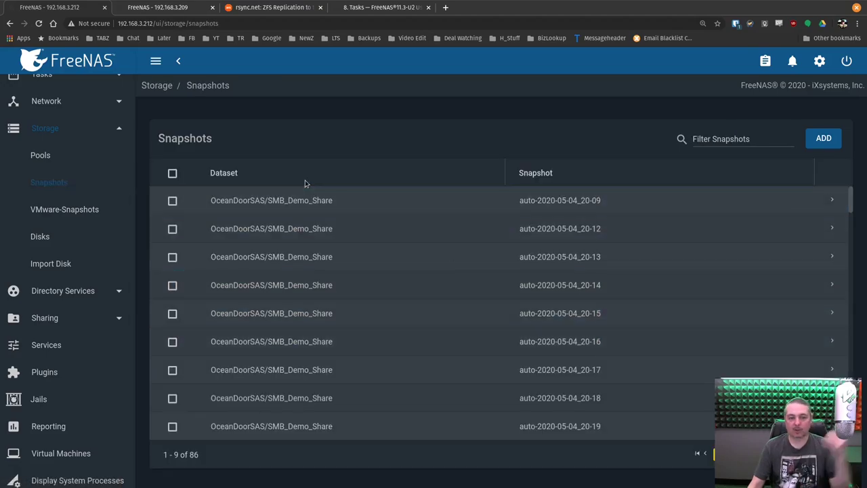
scroll(355, 264, down, 5)
scroll(355, 268, down, 15)
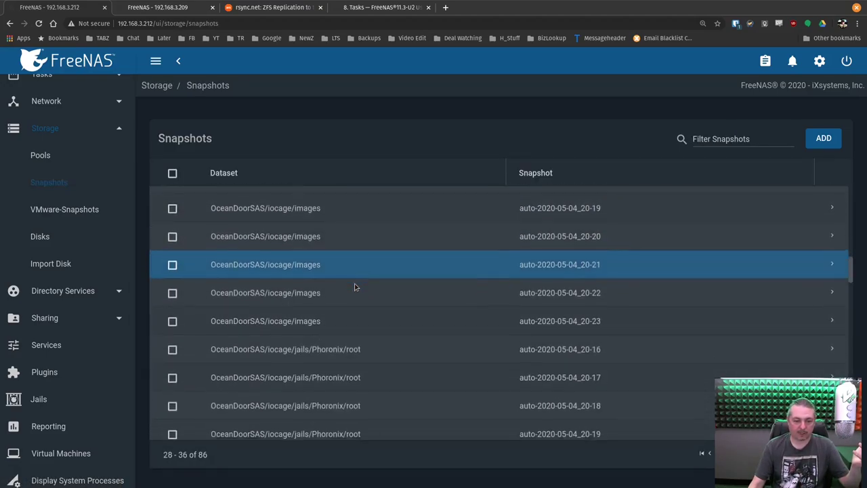
scroll(354, 284, down, 15)
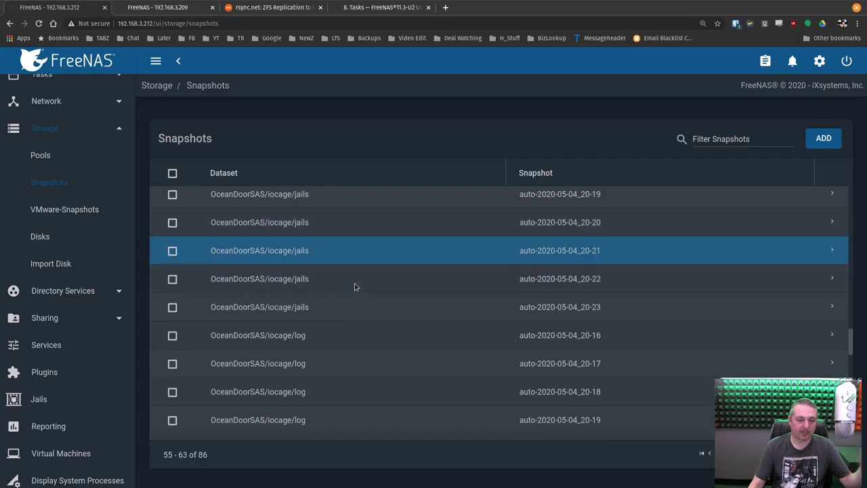
scroll(355, 383, down, 2)
Compare with the 192.168.3.209 backup server's snapshots, then return to the main server's System pages
click(157, 8)
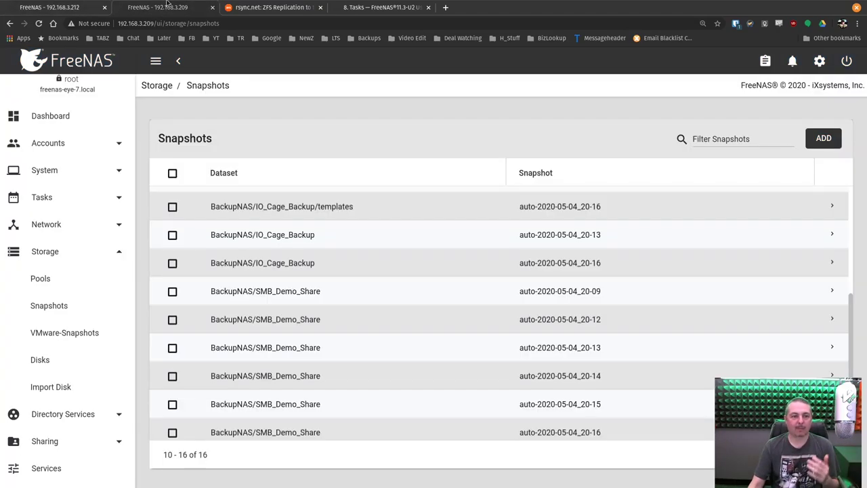
scroll(536, 285, up, 5)
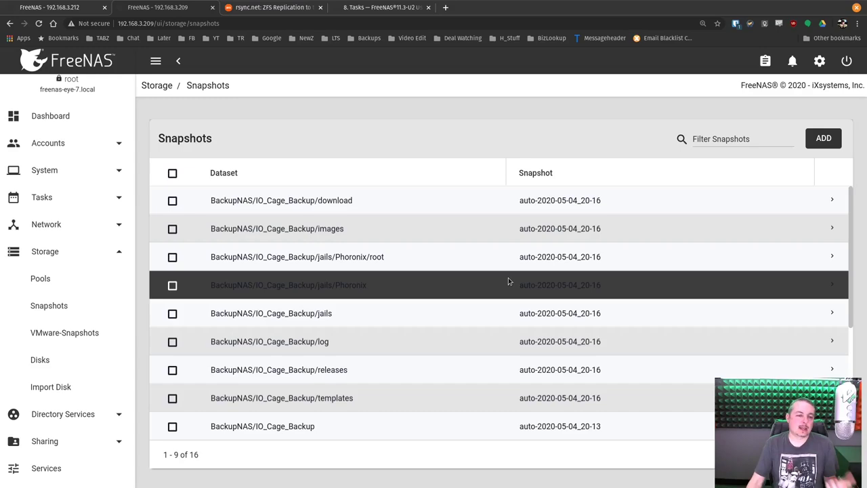
click(50, 7)
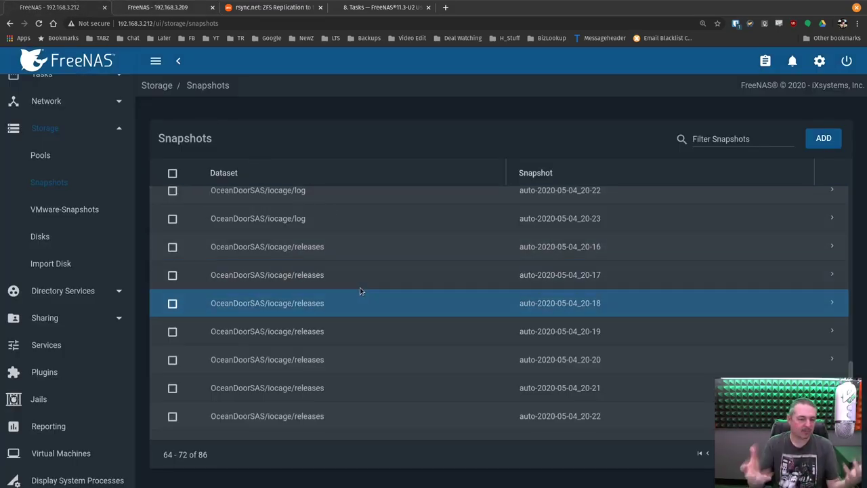
scroll(61, 214, up, 3)
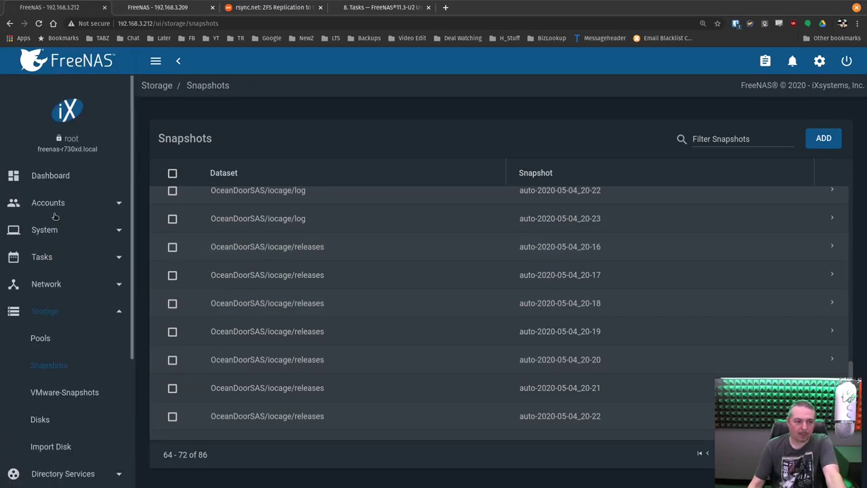
click(52, 237)
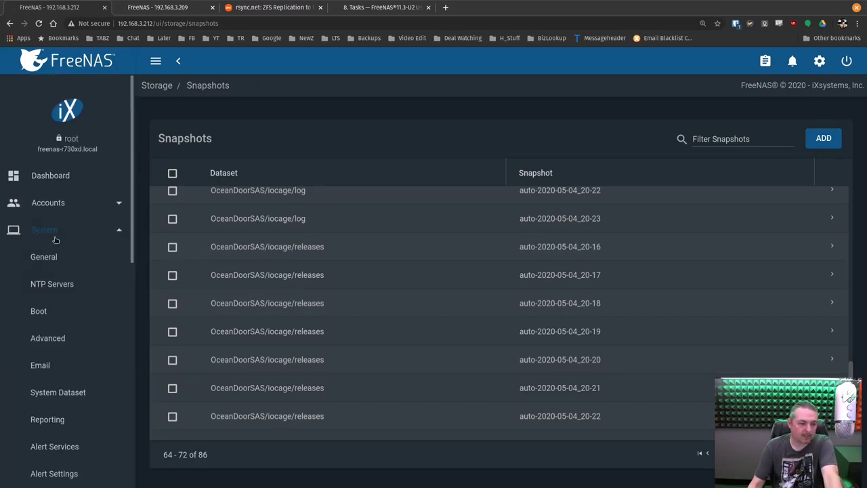
scroll(57, 247, down, 3)
scroll(57, 247, down, 2)
Open the FreeNAS_Backup_Server SSH connection's edit form: host 192.168.3.209, port 22, user root
click(79, 291)
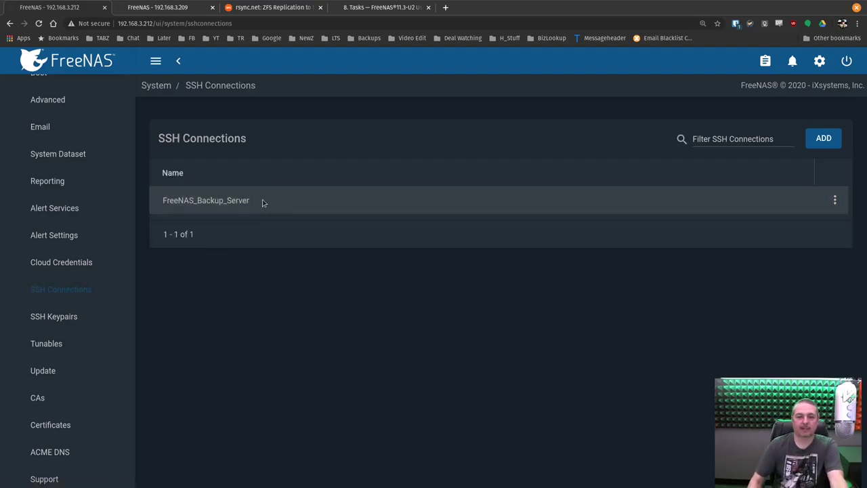
click(835, 200)
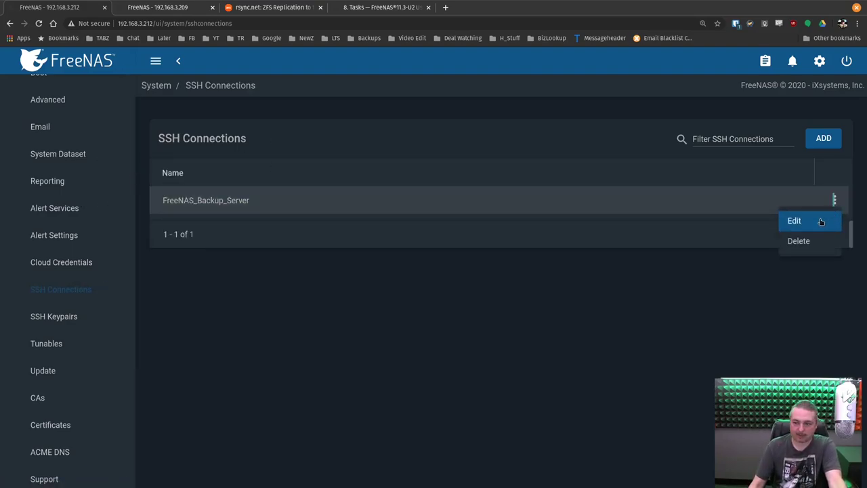
click(819, 220)
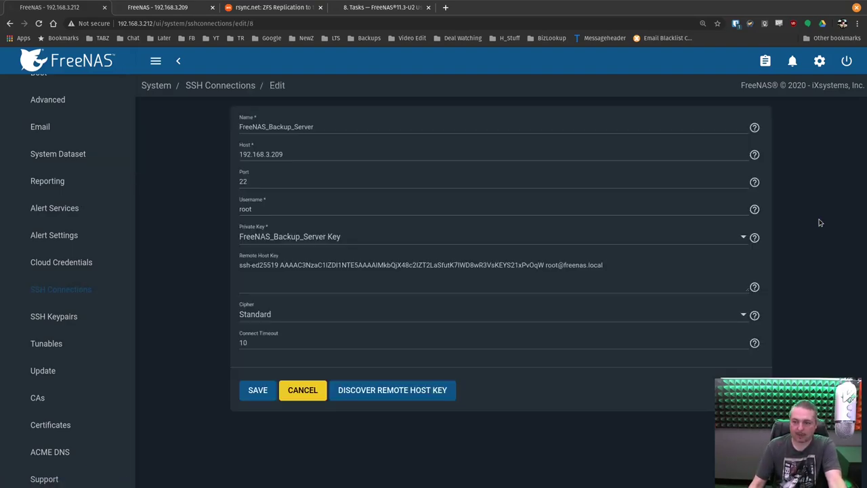
click(310, 155)
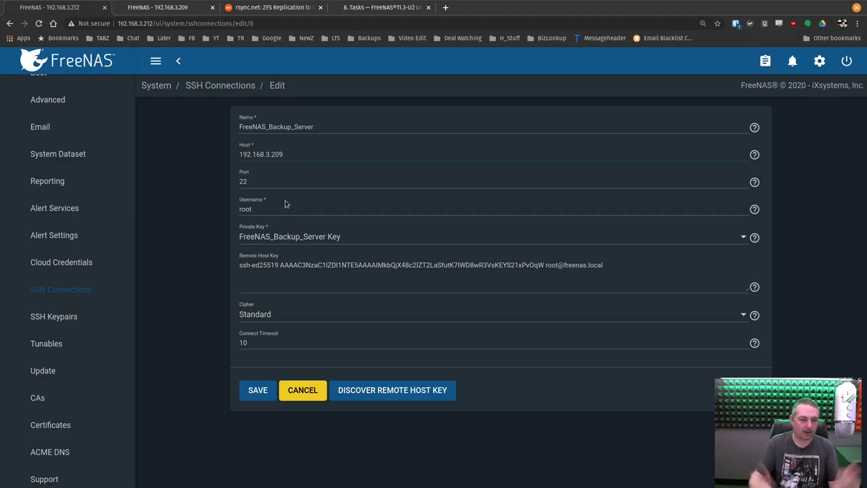
Open the FreeNAS_Backup_Server Key keypair for editing and scroll through its RSA private and public keys
click(50, 316)
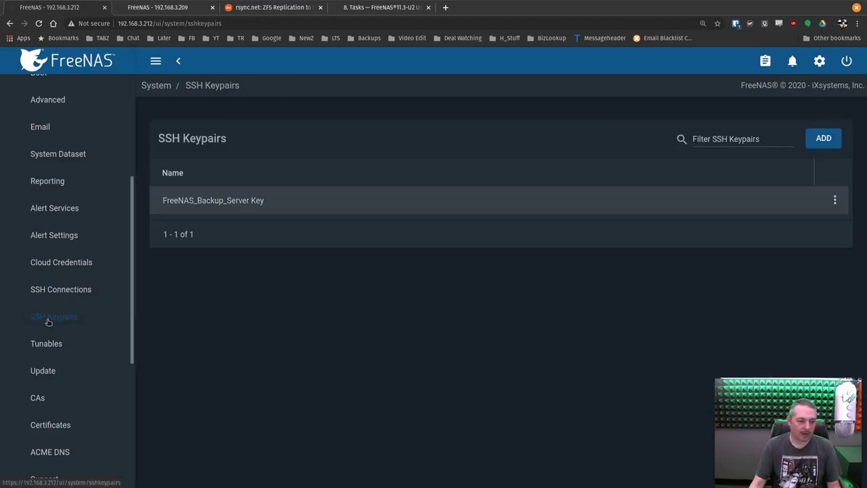
click(382, 204)
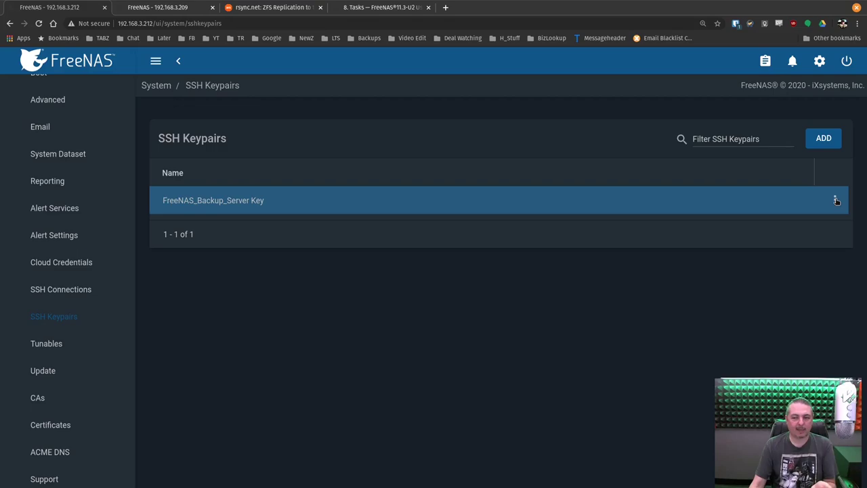
click(835, 200)
click(813, 222)
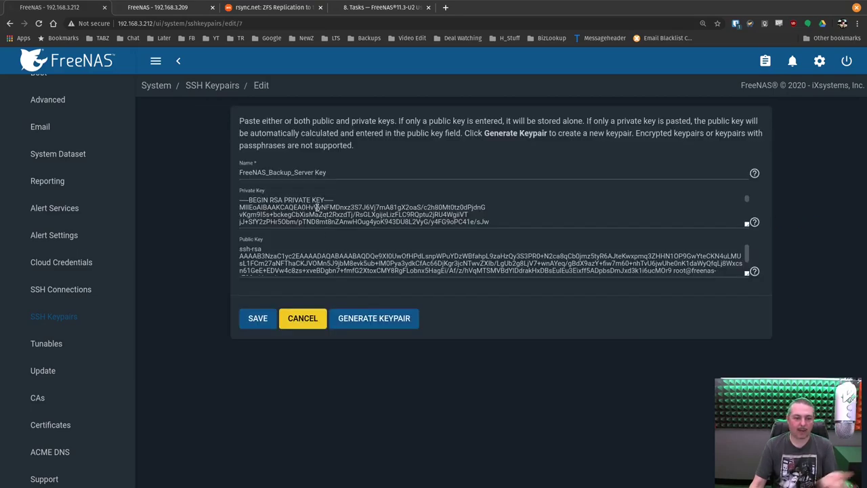
scroll(317, 205, down, 2)
scroll(316, 205, down, 3)
scroll(296, 261, down, 2)
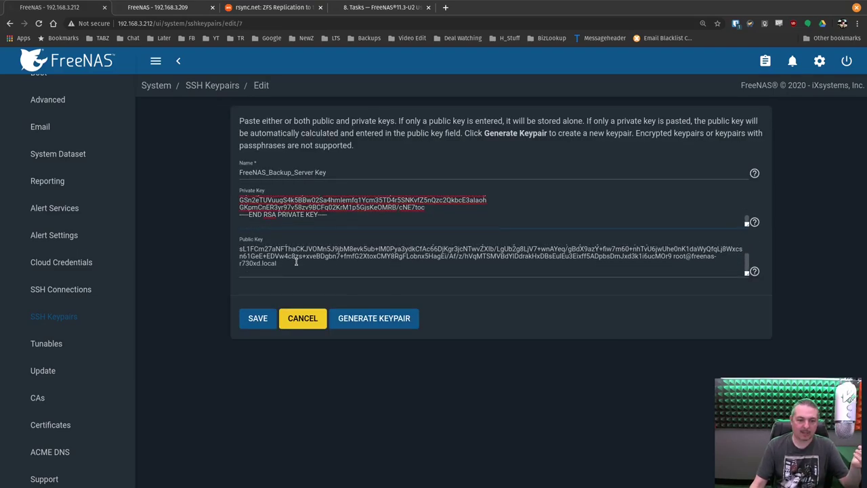
scroll(306, 217, up, 5)
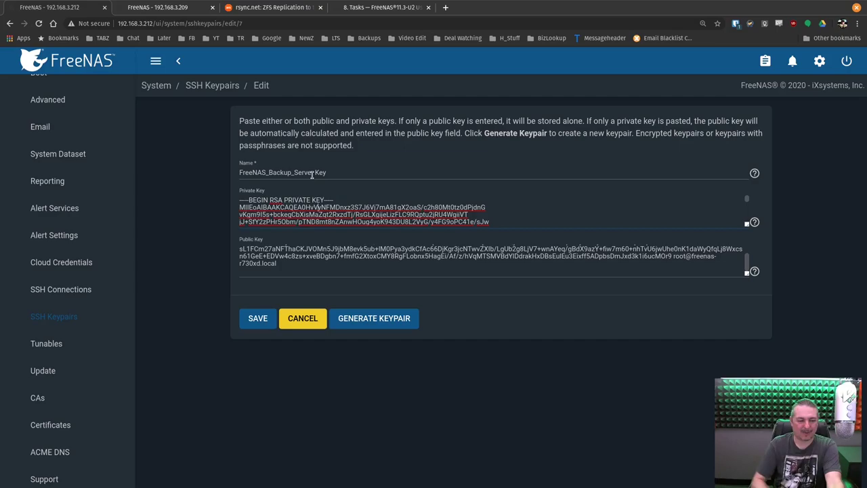
scroll(309, 200, down, 5)
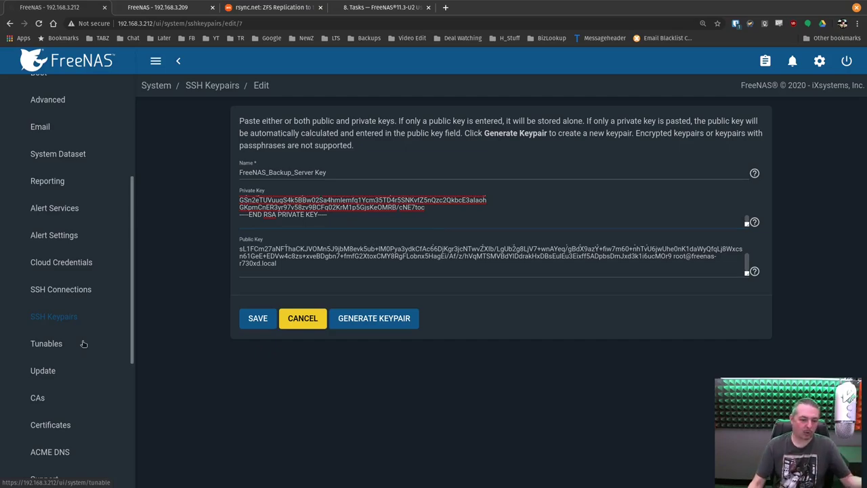
scroll(71, 319, up, 5)
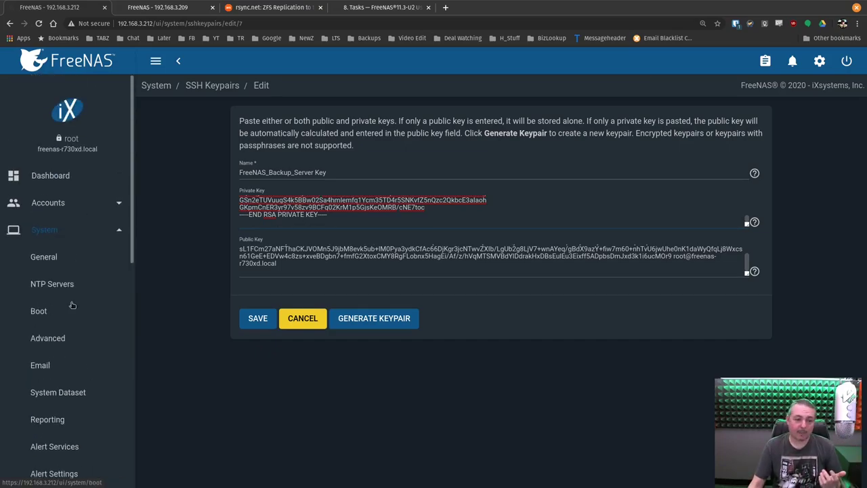
click(55, 232)
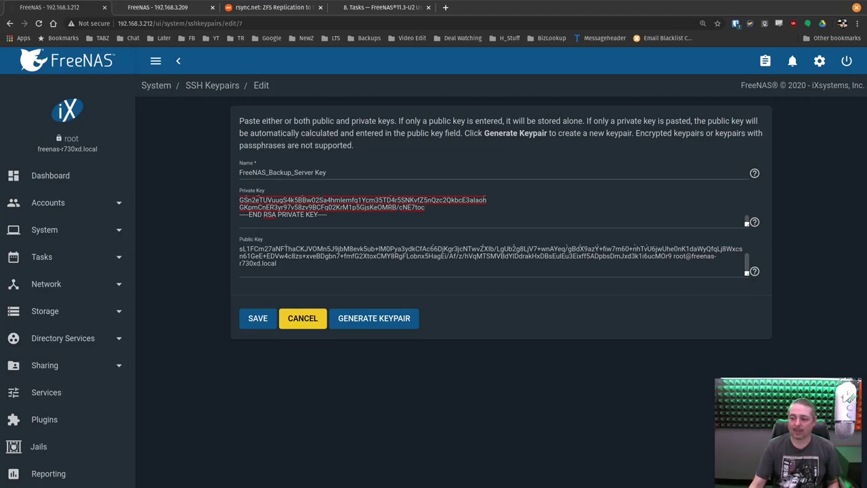
In the backup server's shell, change to /mnt/BackupNAS/SMB_Demo_Share and list its contents
key(alt+Tab)
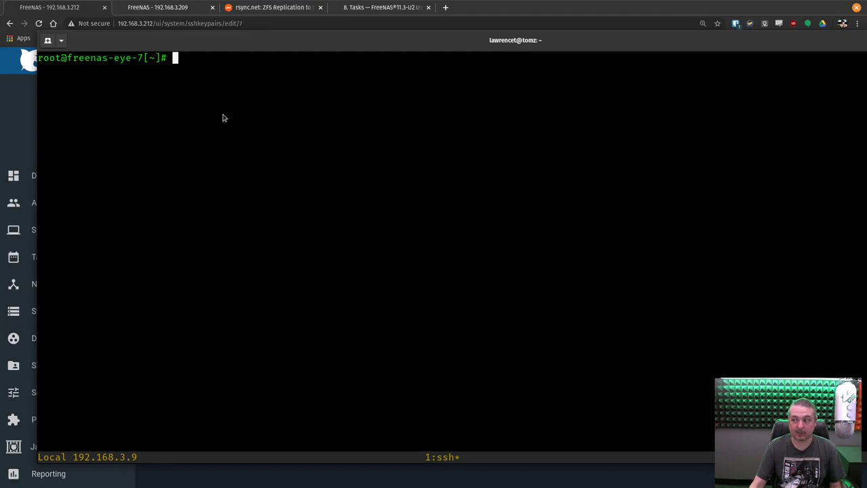
text(cd /mnt)
key(Tab)
key(Tab)
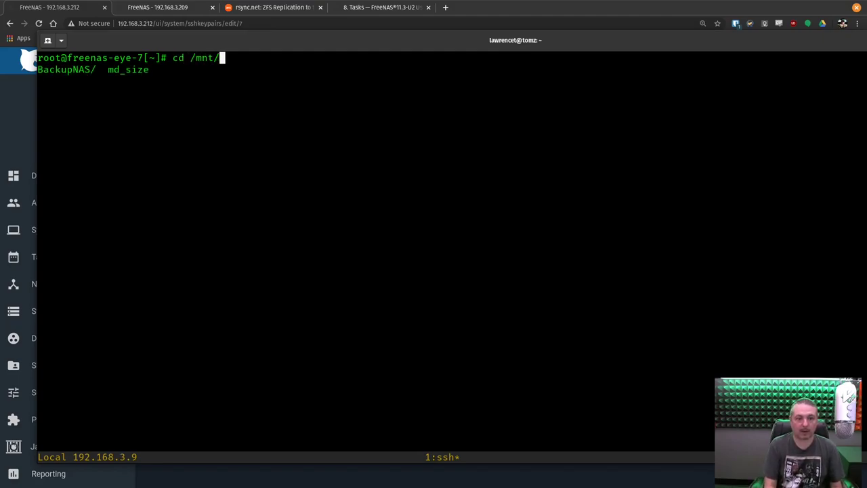
text(Ba)
key(Tab)
key(Tab)
key(Tab)
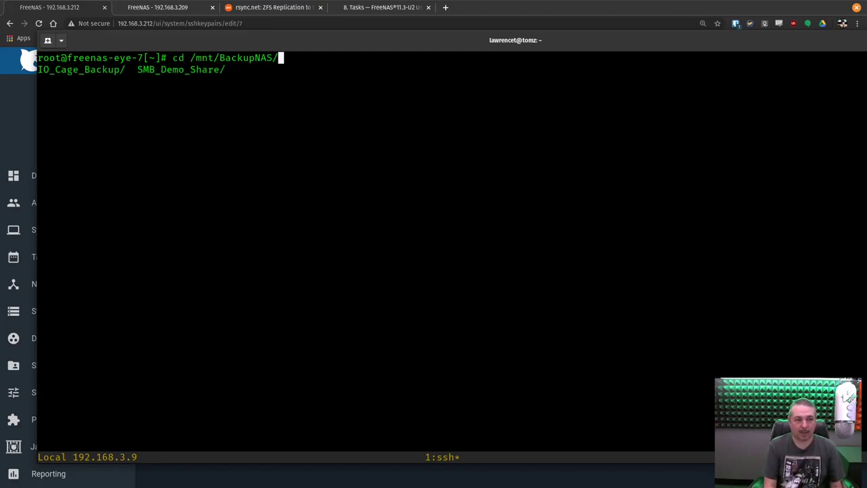
text(SM)
key(Tab)
key(Return)
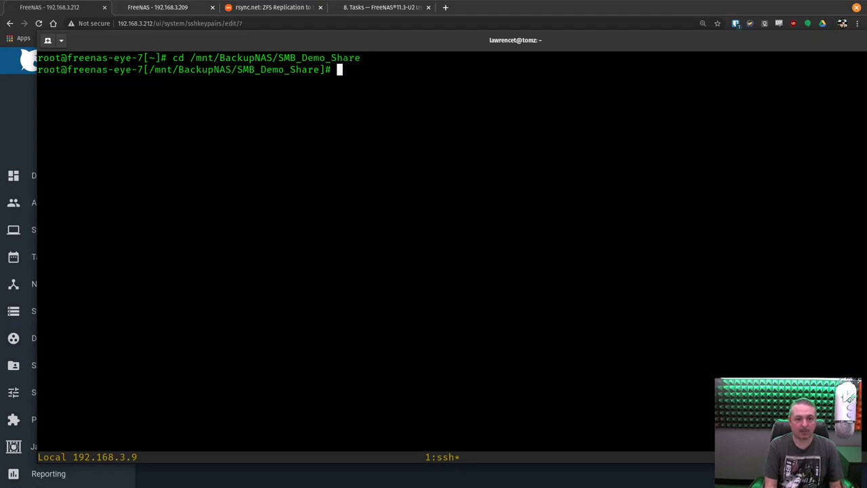
text(s)
key(Return)
text(l)
key(BackSpace)
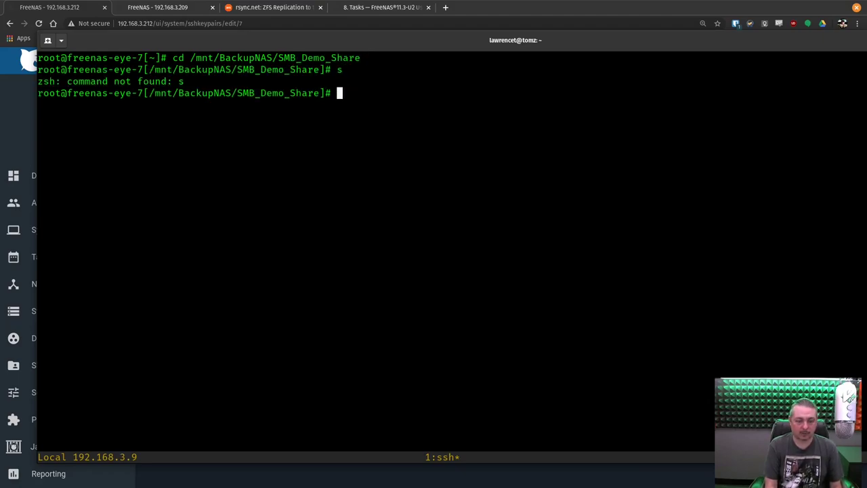
text(ls)
key(Return)
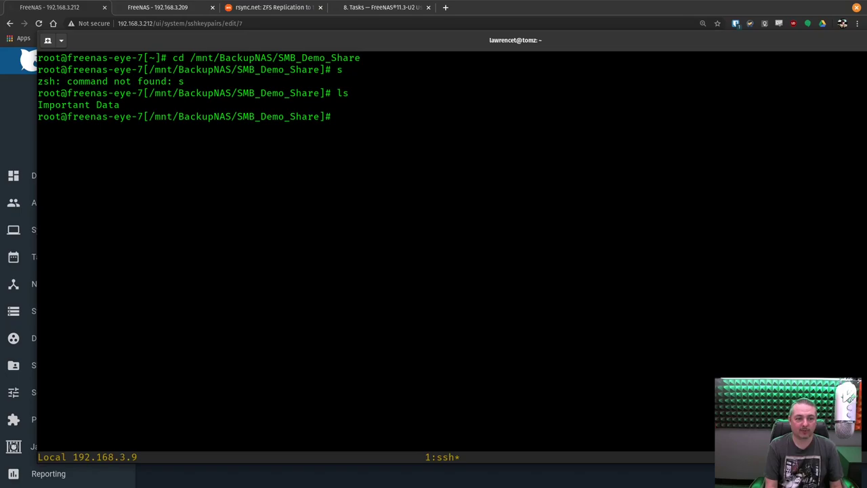
Enter Important Data and list its Drawings, Photos, POP_OS_20_Review and Videos folders
text(cd Im)
key(Tab)
key(Return)
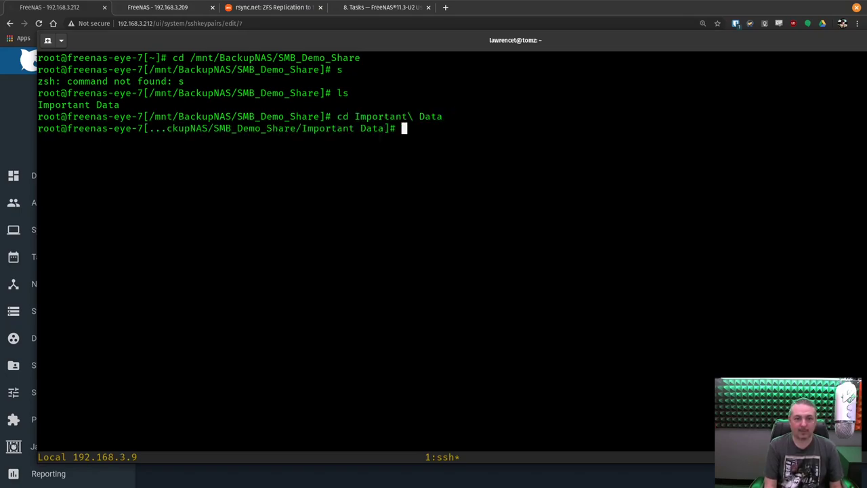
text(ls)
key(Return)
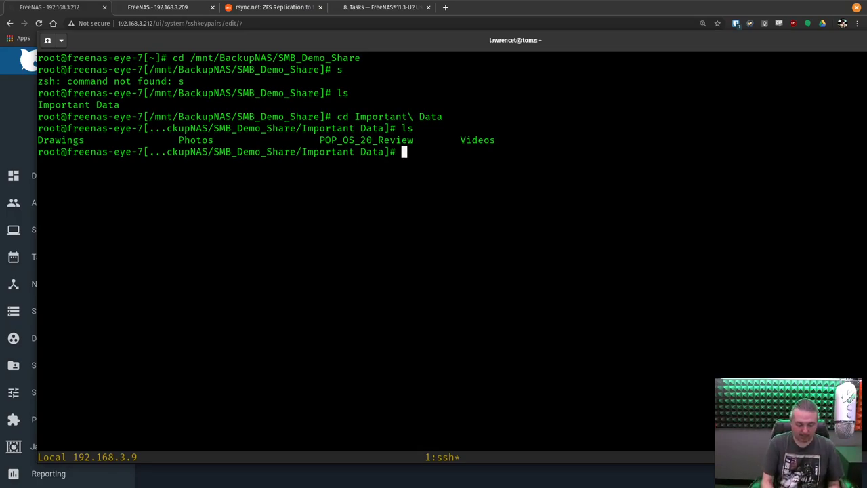
key(ctrl+b)
key(colon)
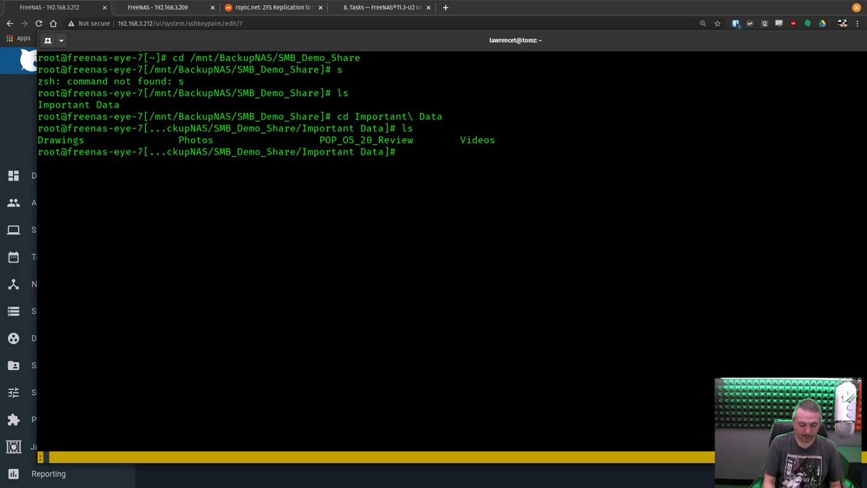
Split the tmux window into a lower pane and SSH as root into 192.168.3.212
key(Escape)
key(ctrl+b)
key(quotedbl)
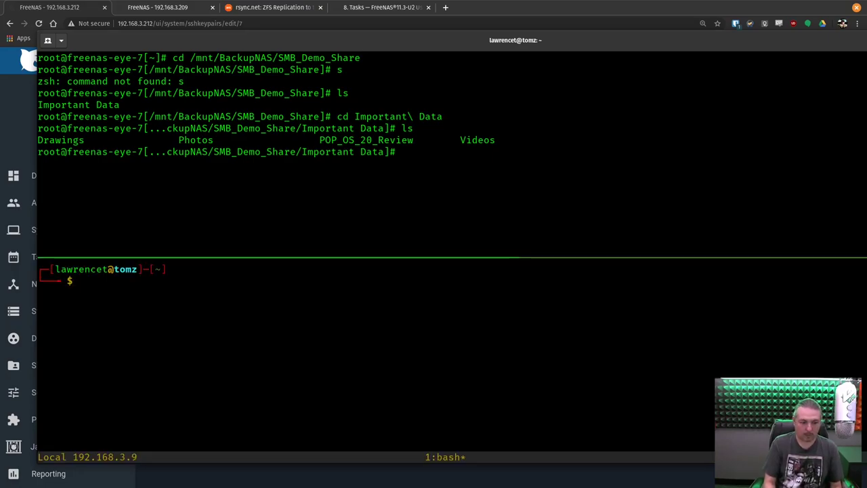
text(ssh root@)
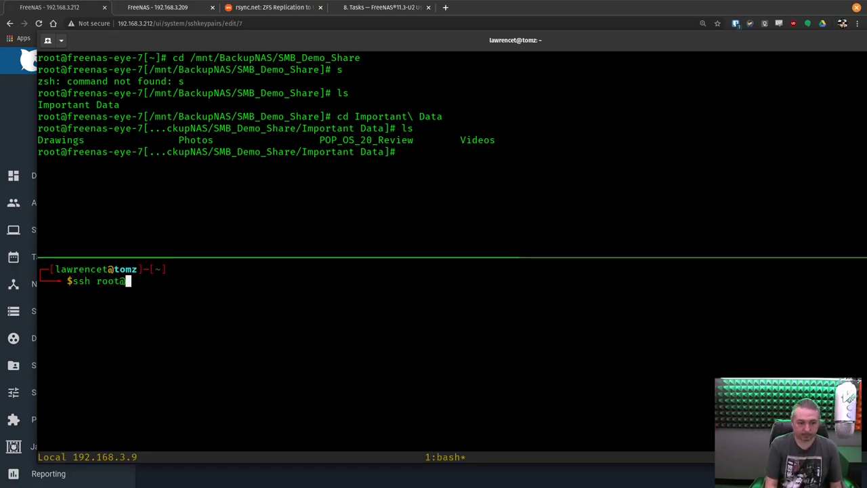
text(192.168.2)
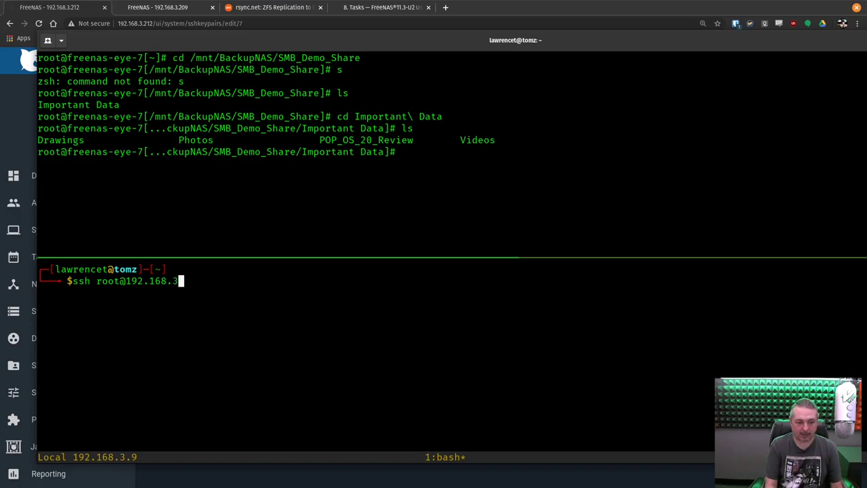
text(.1)
key(BackSpace)
key(BackSpace)
text(.212)
key(Return)
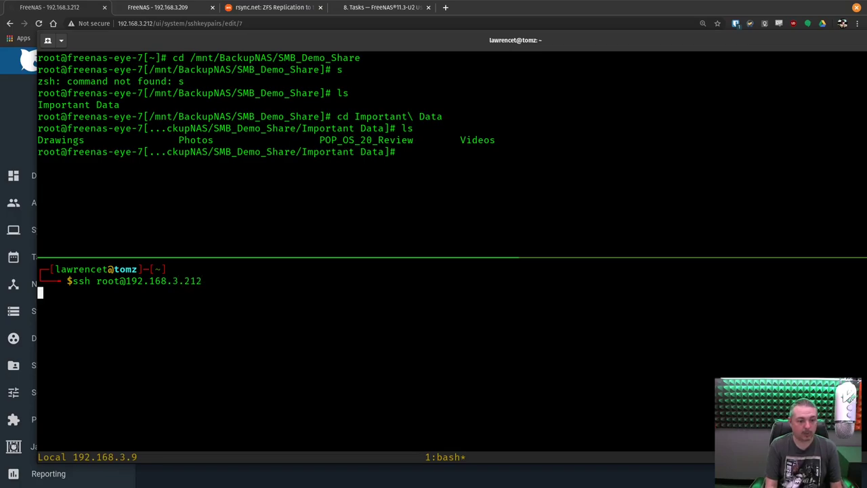
On the source server, change to /mnt/OceanDoorSAS/SMB_Demo_Share and list its contents
text(cd /mnt/)
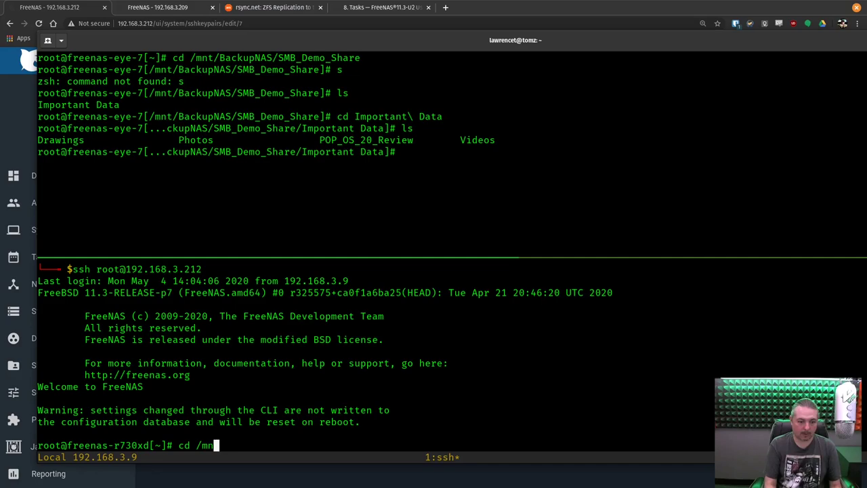
key(Tab)
text(O)
key(Tab)
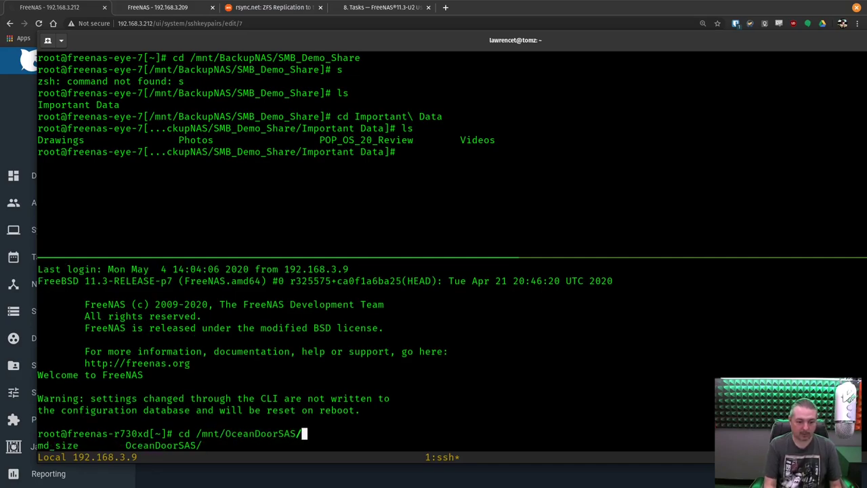
key(Tab)
text(Sm)
key(Tab)
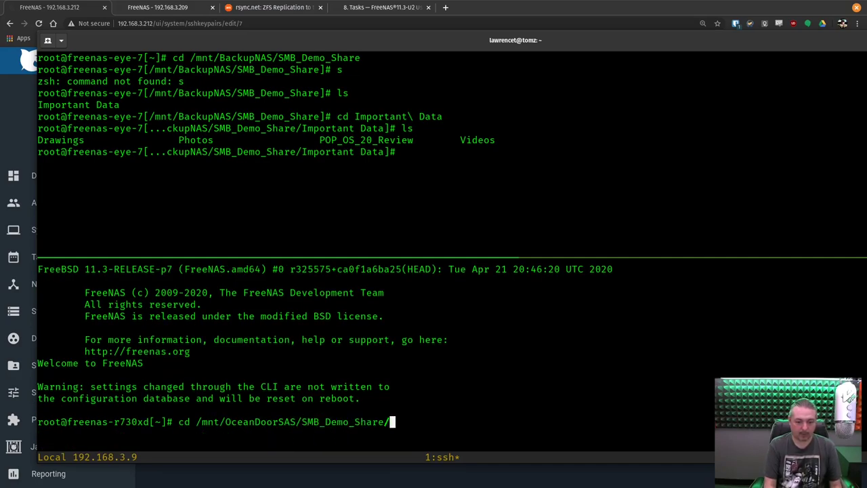
key(Return)
text(ls)
key(Return)
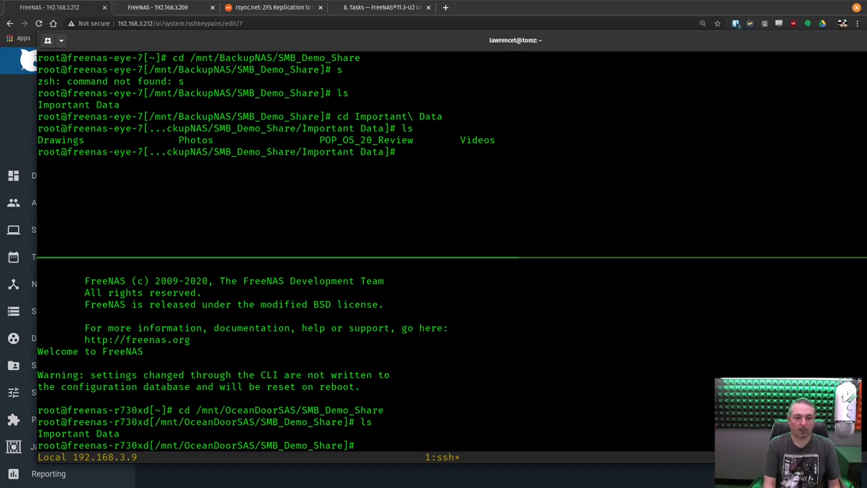
List the source's Important Data folder and compare it with the backup pane's four folders
text(cd I)
key(Tab)
key(Return)
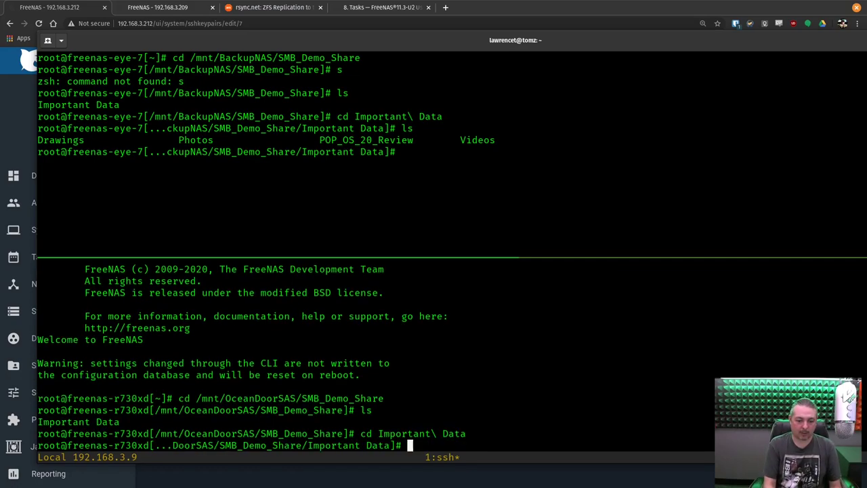
text(ls)
key(Return)
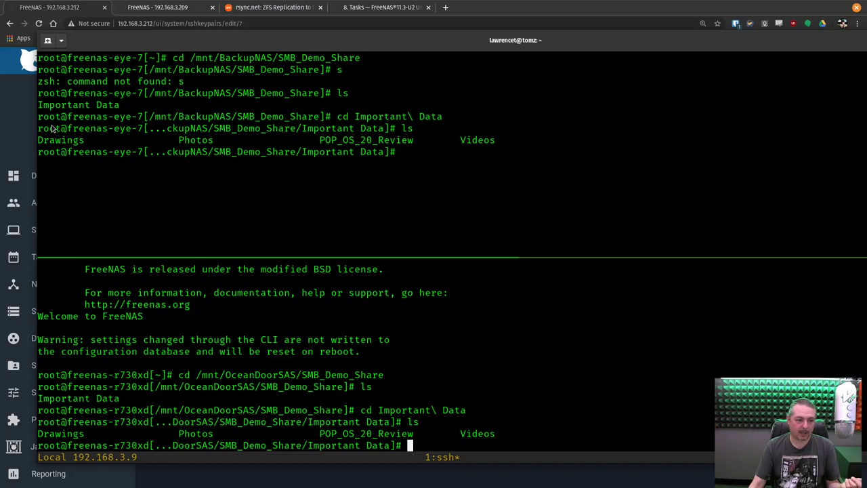
click(53, 129)
click(548, 401)
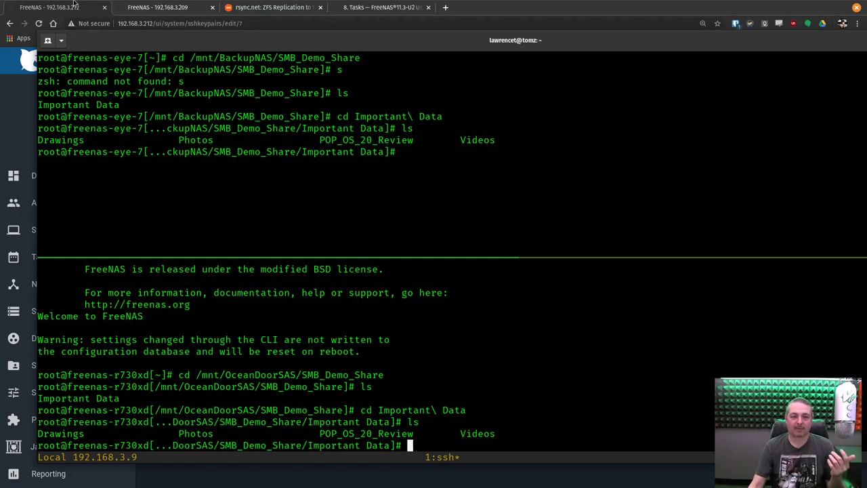
click(483, 19)
Bring up the 192.168.3.209 dashboard showing the BackupNAS pool online with 2.59 TiB available
click(61, 180)
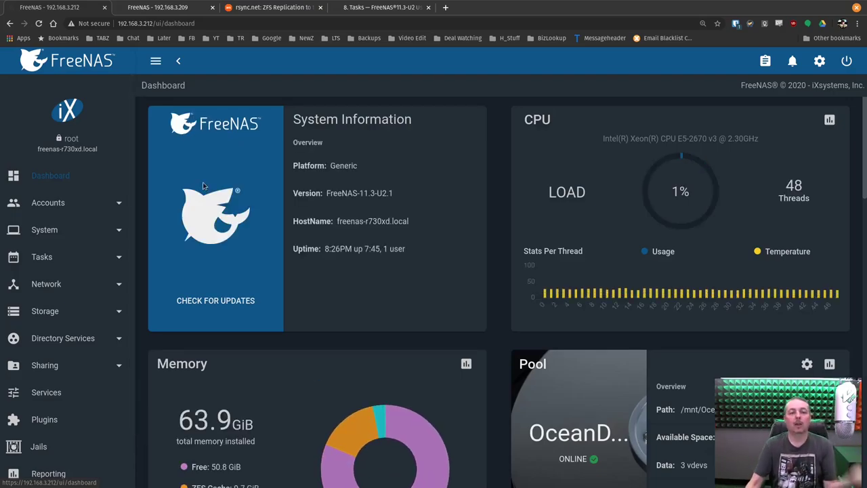
click(193, 11)
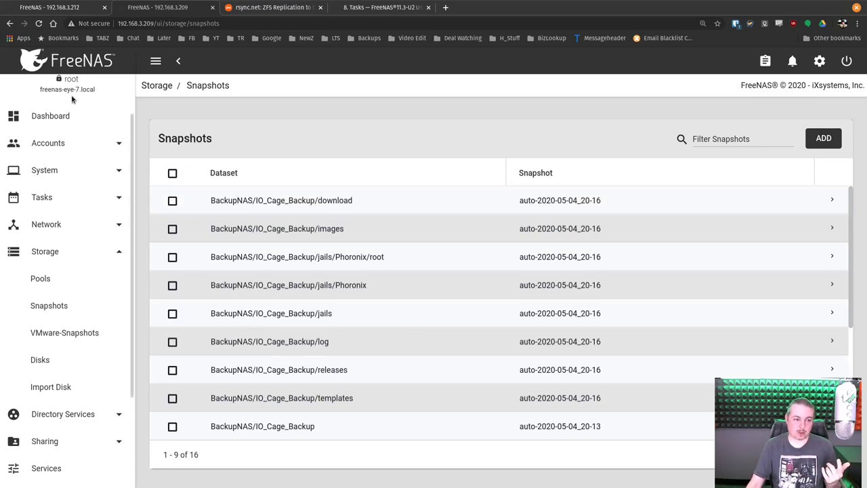
click(66, 116)
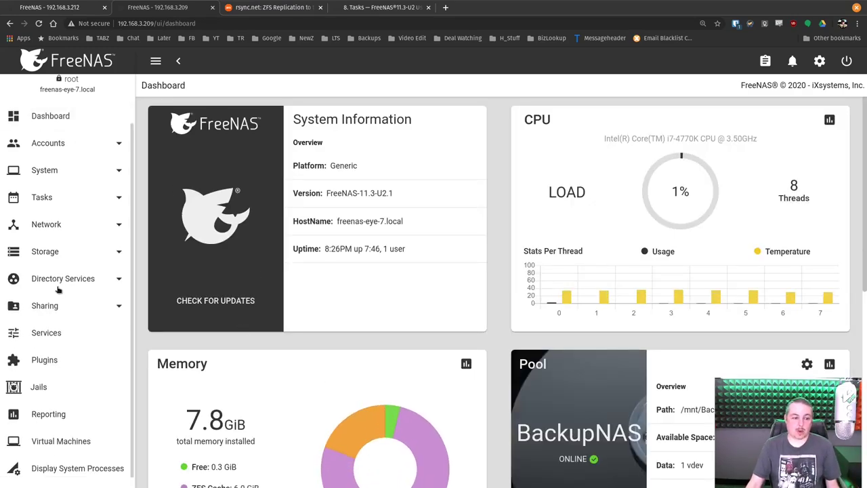
click(59, 305)
scroll(71, 349, down, 1)
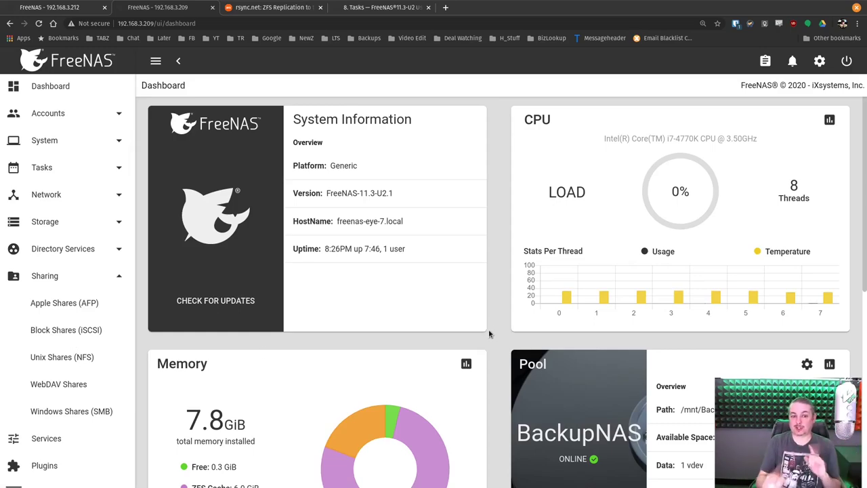
scroll(356, 345, down, 2)
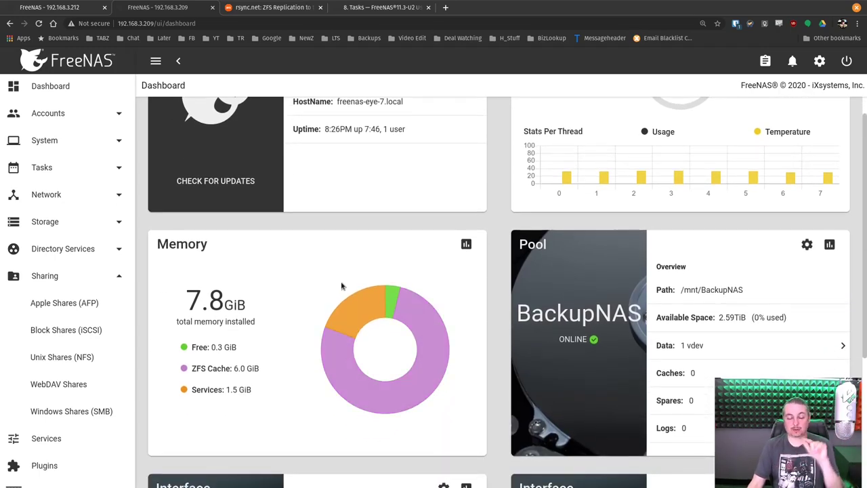
scroll(342, 285, down, 2)
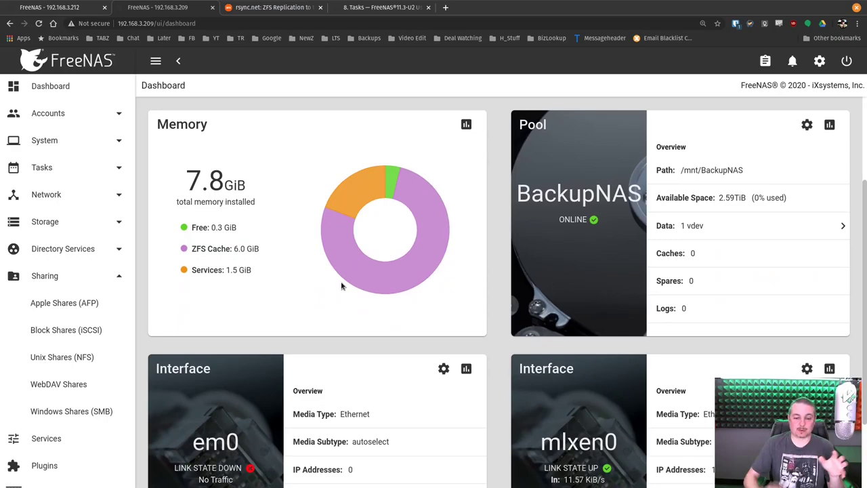
Rerun ls in the backup pane, correcting the 'la' typo, and move the terminal window aside
key(alt+Tab)
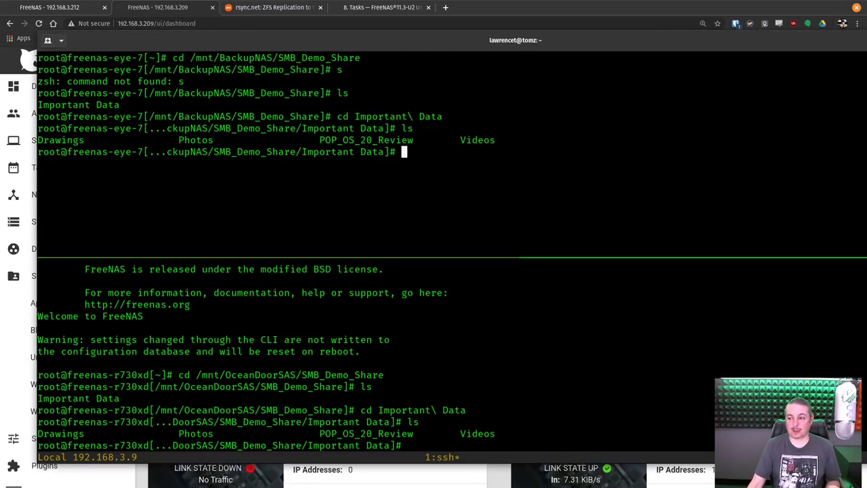
text(la)
key(Return)
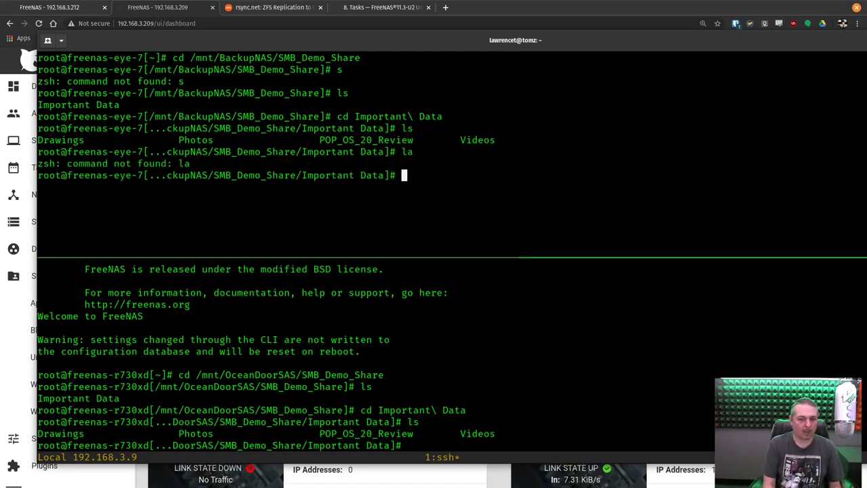
text(la)
key(BackSpace)
text(s)
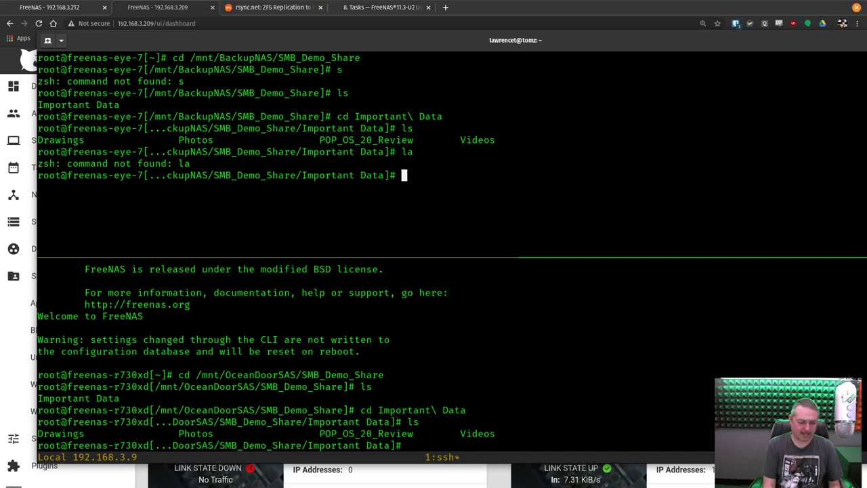
key(Return)
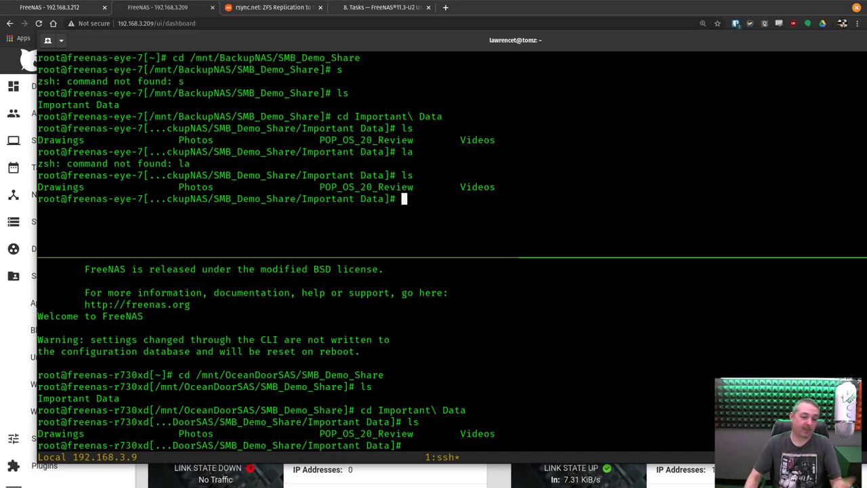
drag(470, 41, 571, 52)
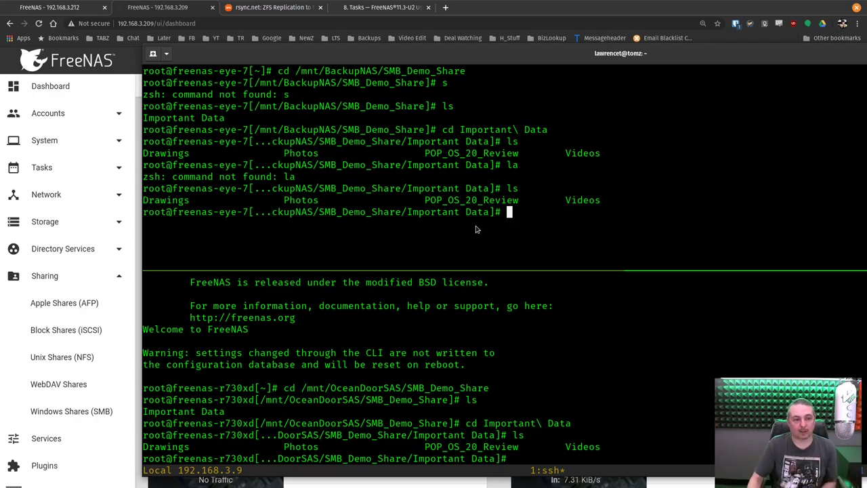
Scroll through the 192.168.3.212 dashboard showing freenas-r730xd, 48 CPU threads and 63.9 GiB memory
click(54, 7)
scroll(318, 274, down, 2)
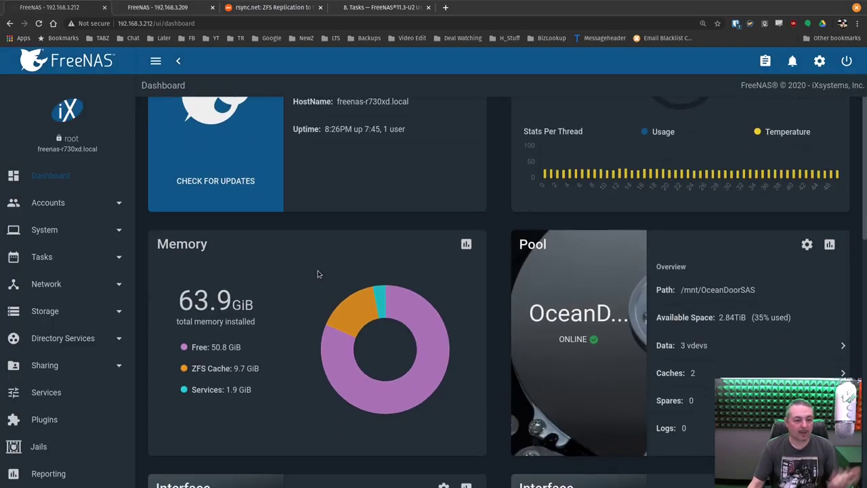
scroll(318, 273, down, 1)
scroll(391, 344, up, 3)
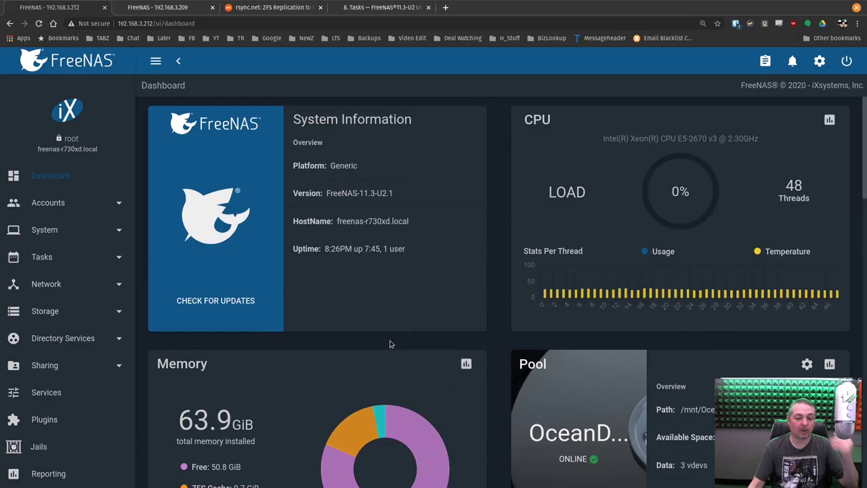